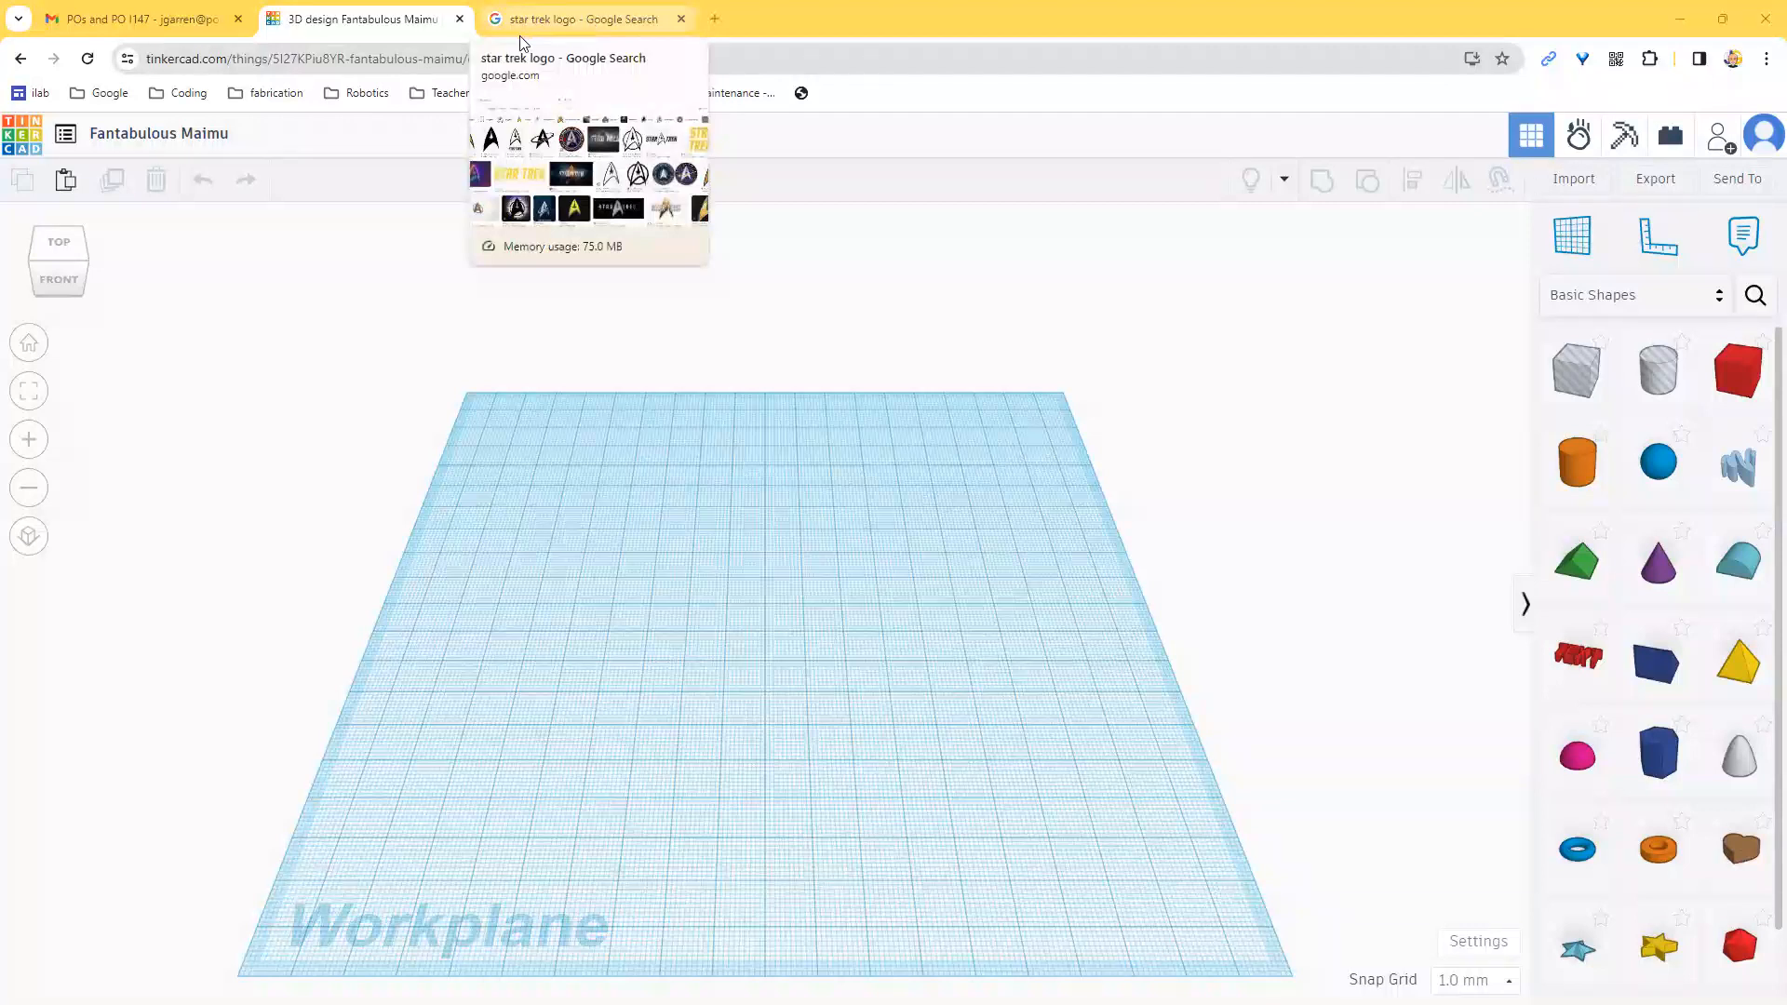
Save the Waterfowl Decals Star Trek Federation logo from the Google image results as "star trek logo" in Downloads, replacing the existing PNG.
mouse_move(579, 24)
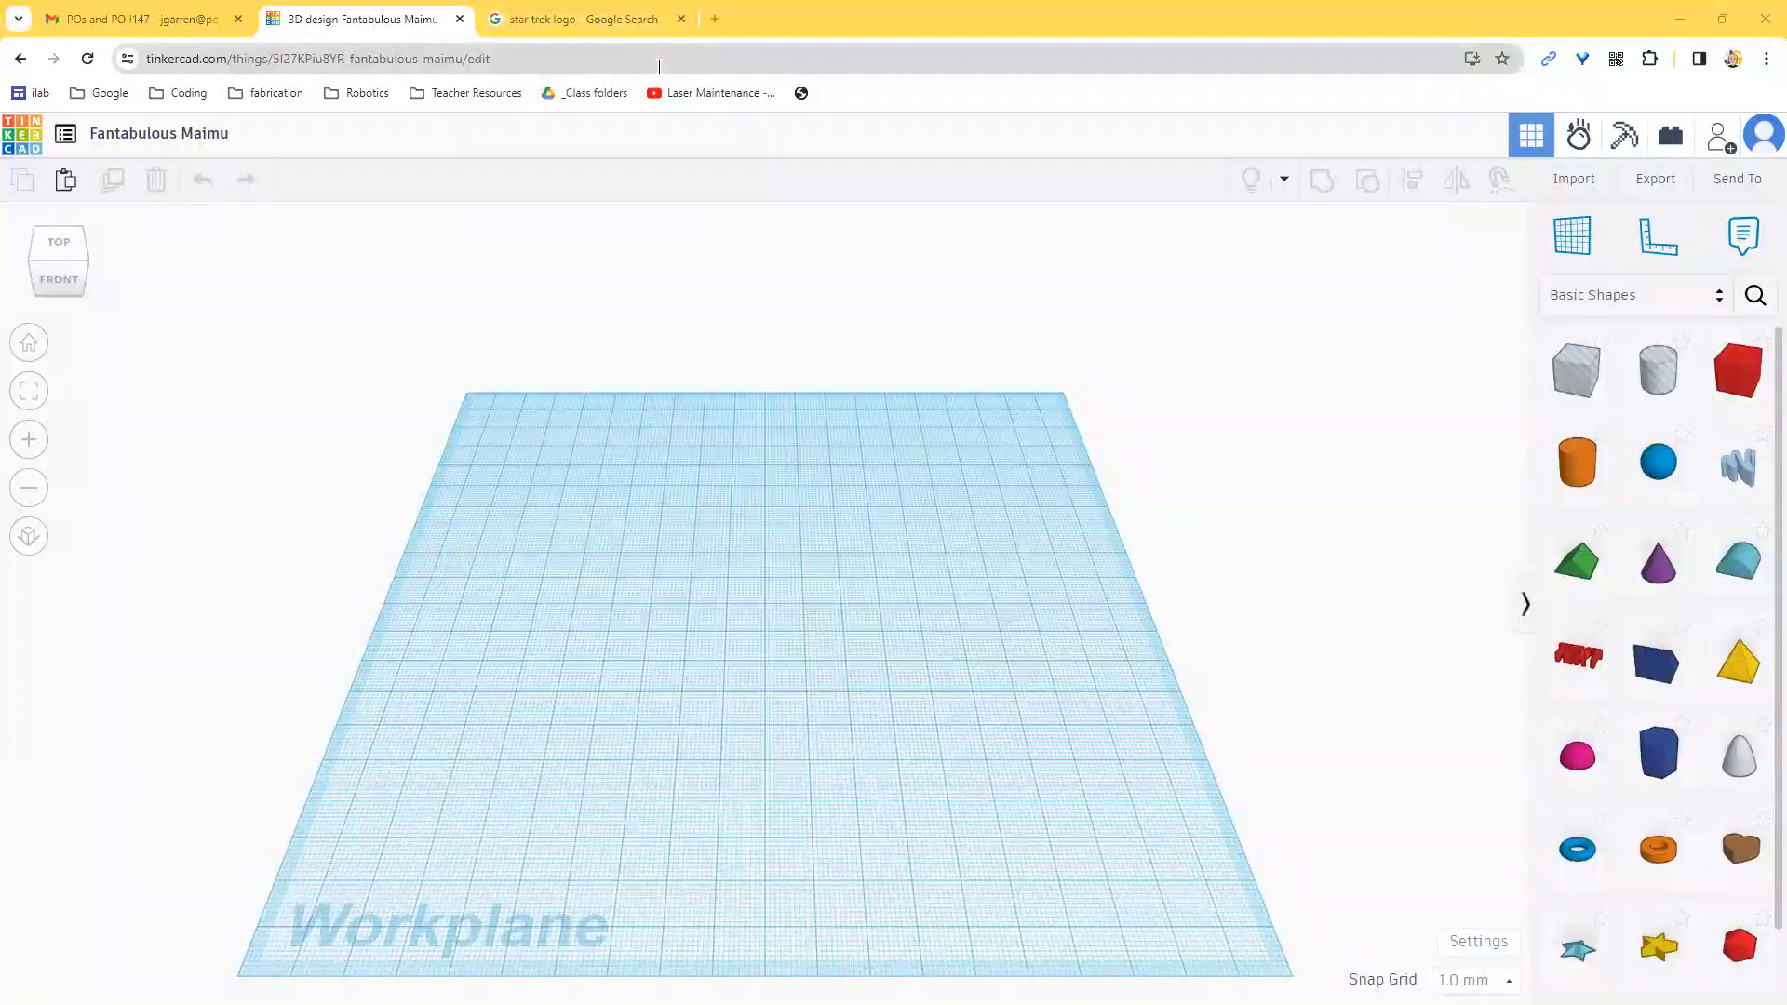
click(571, 20)
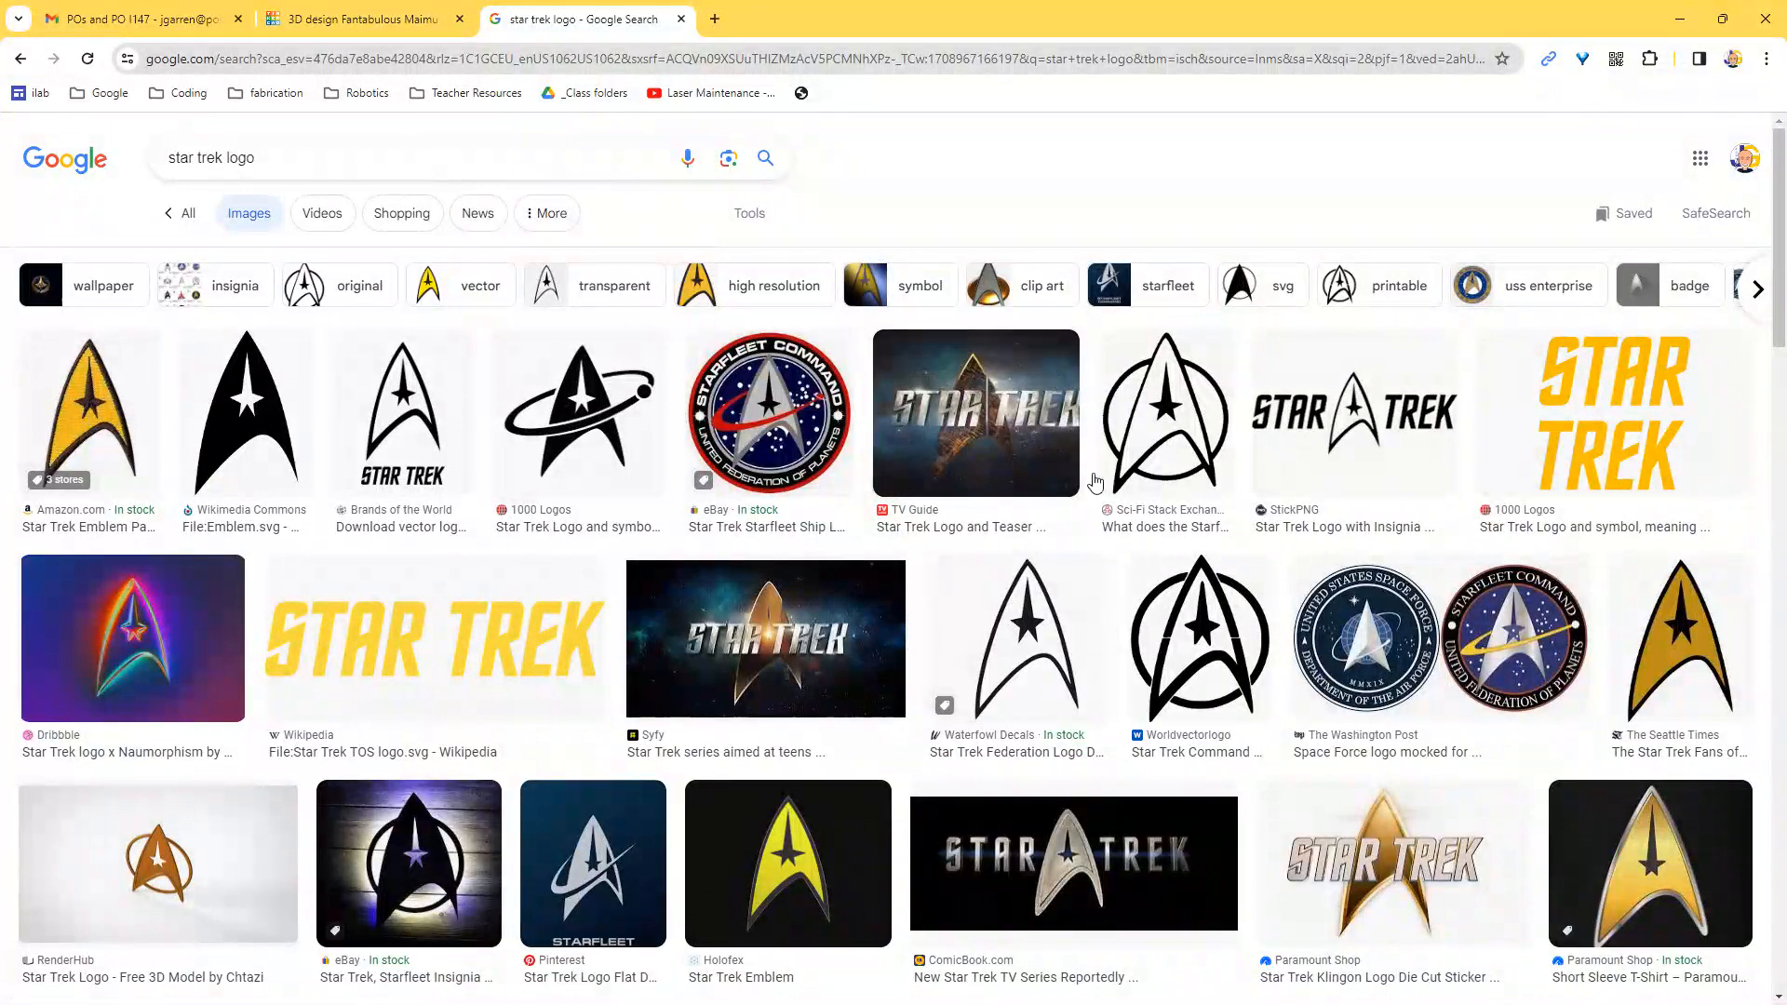
click(1039, 661)
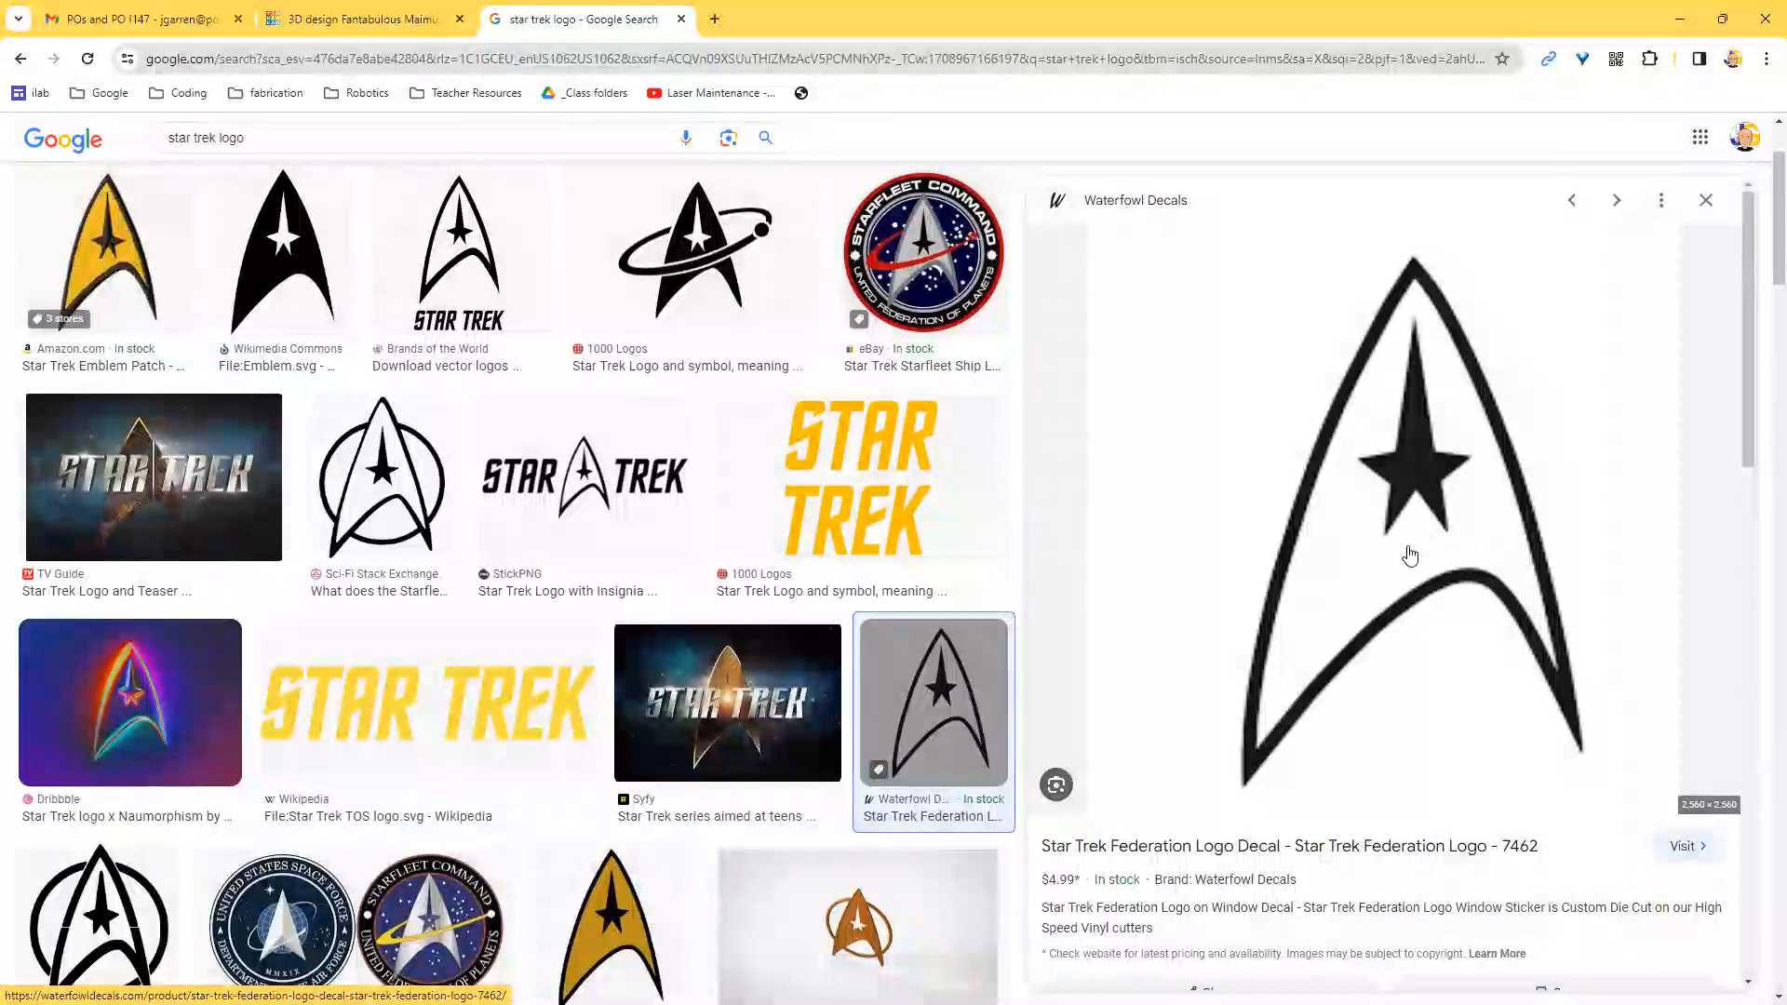
right_click(1405, 480)
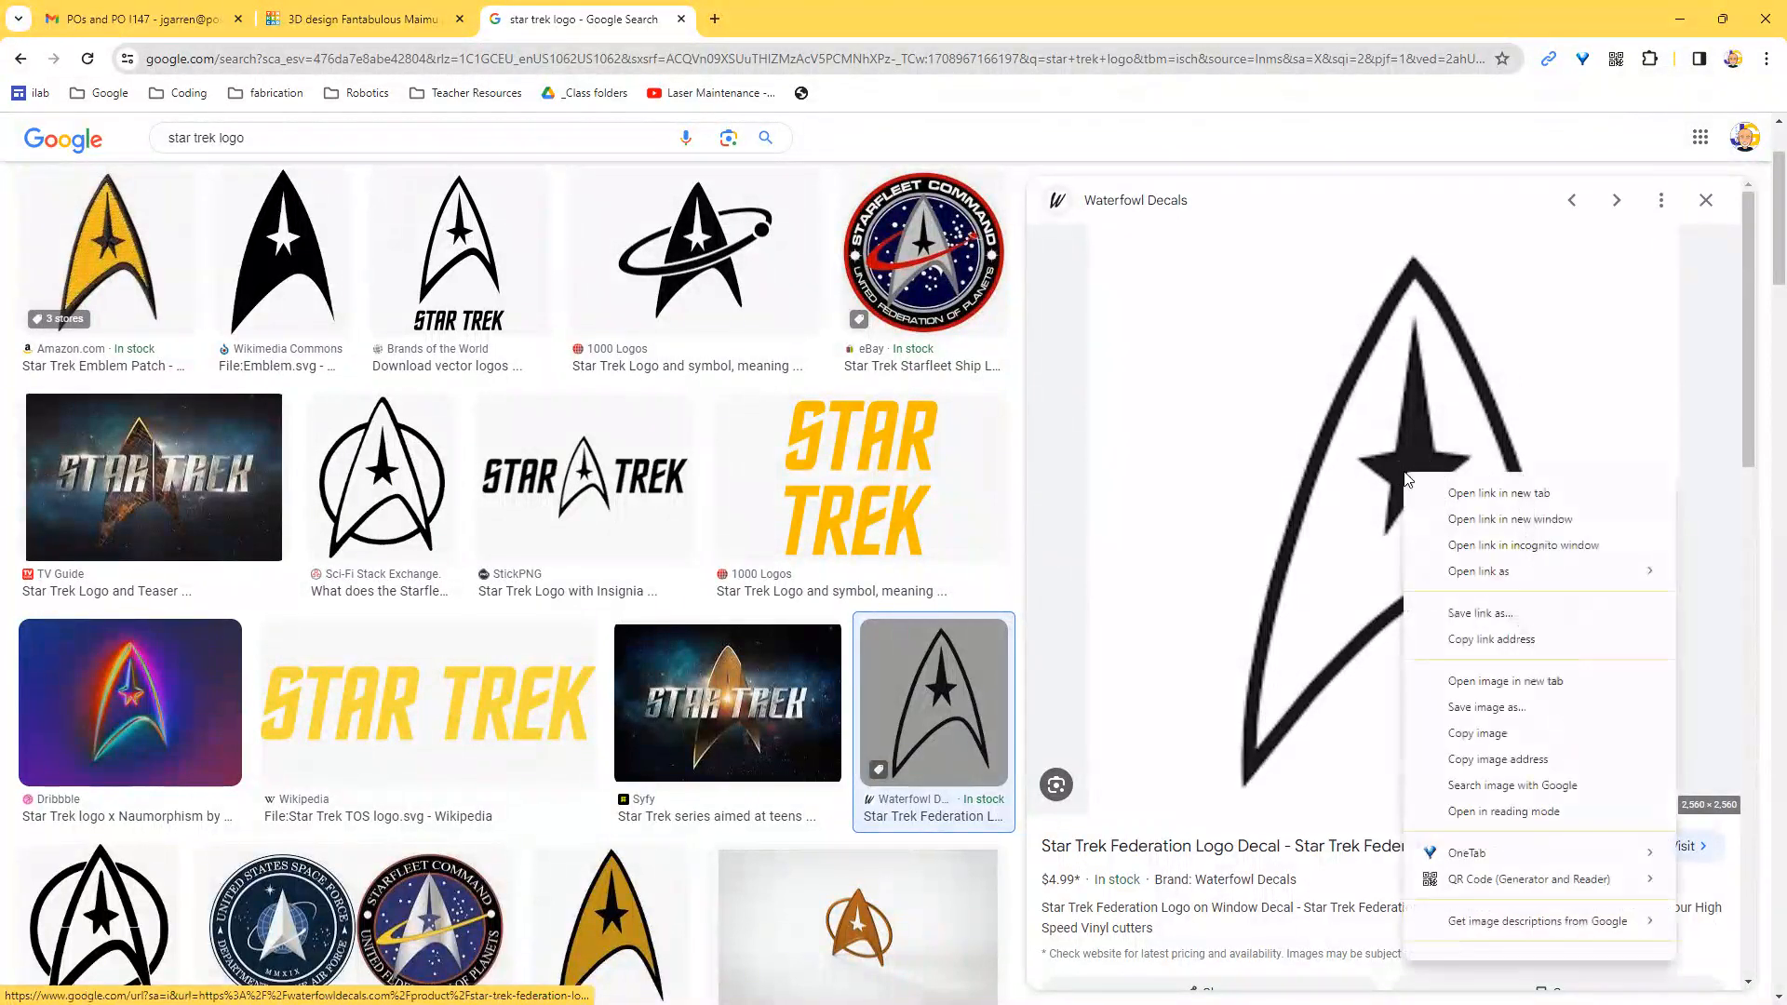
click(1483, 709)
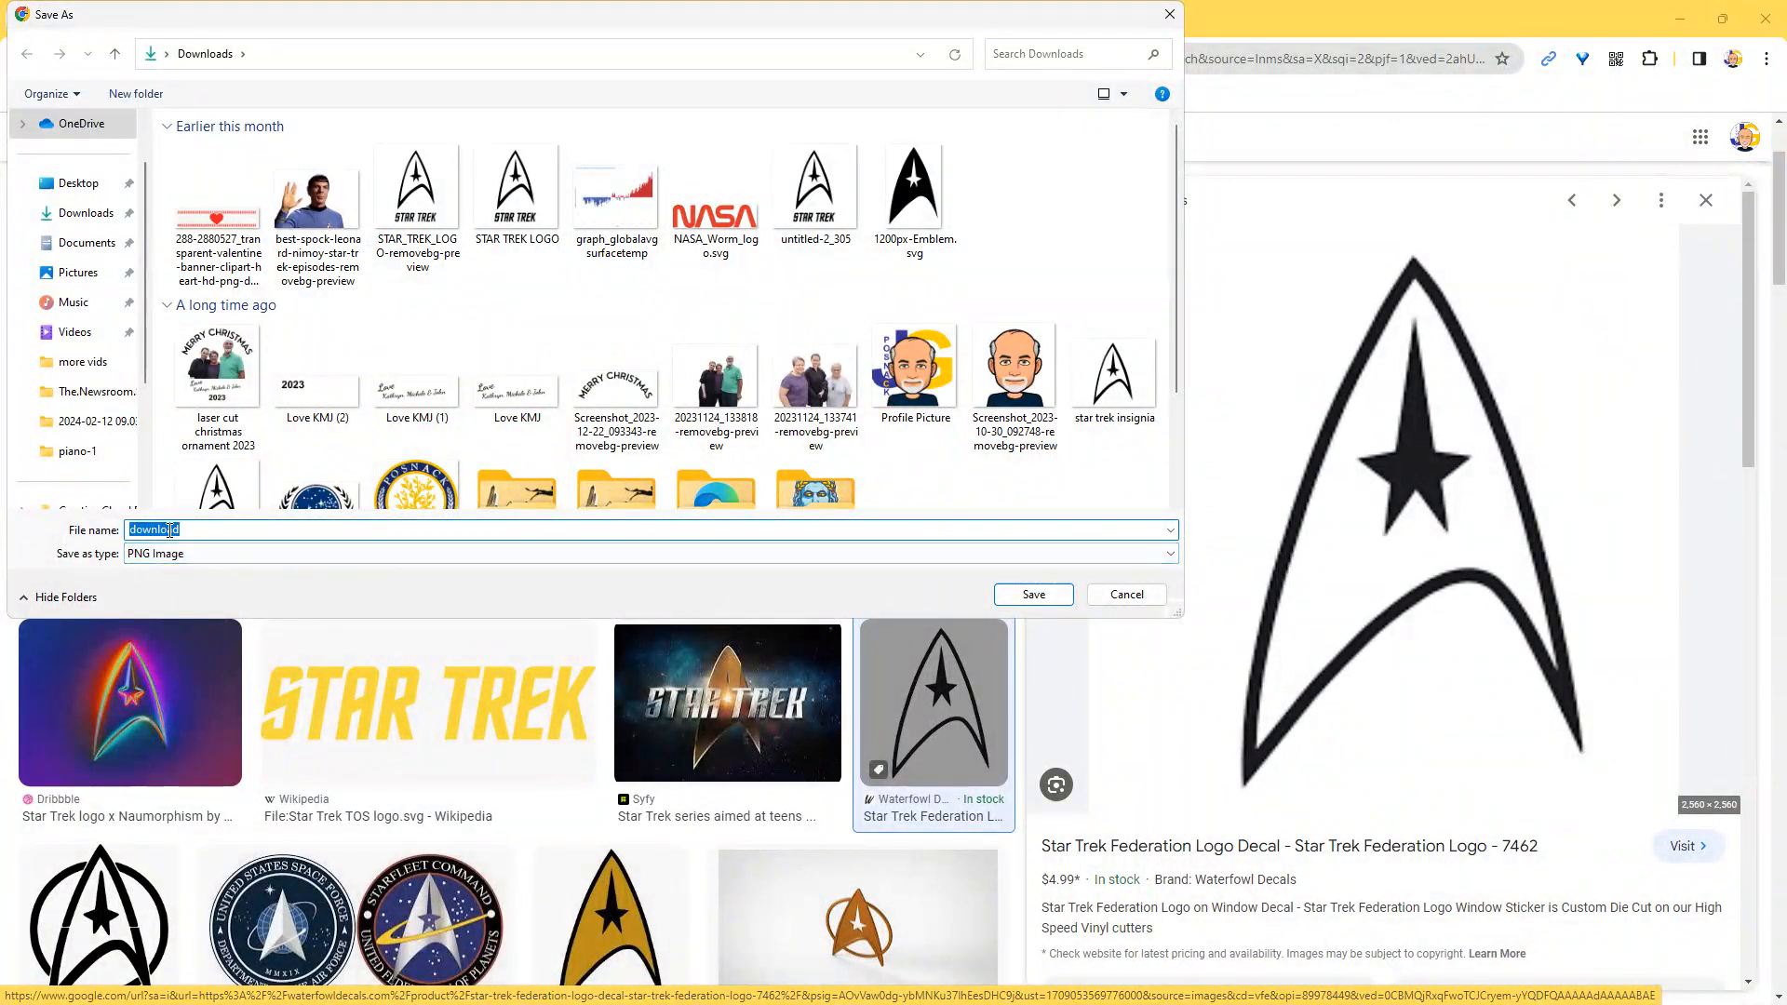
text(star tre)
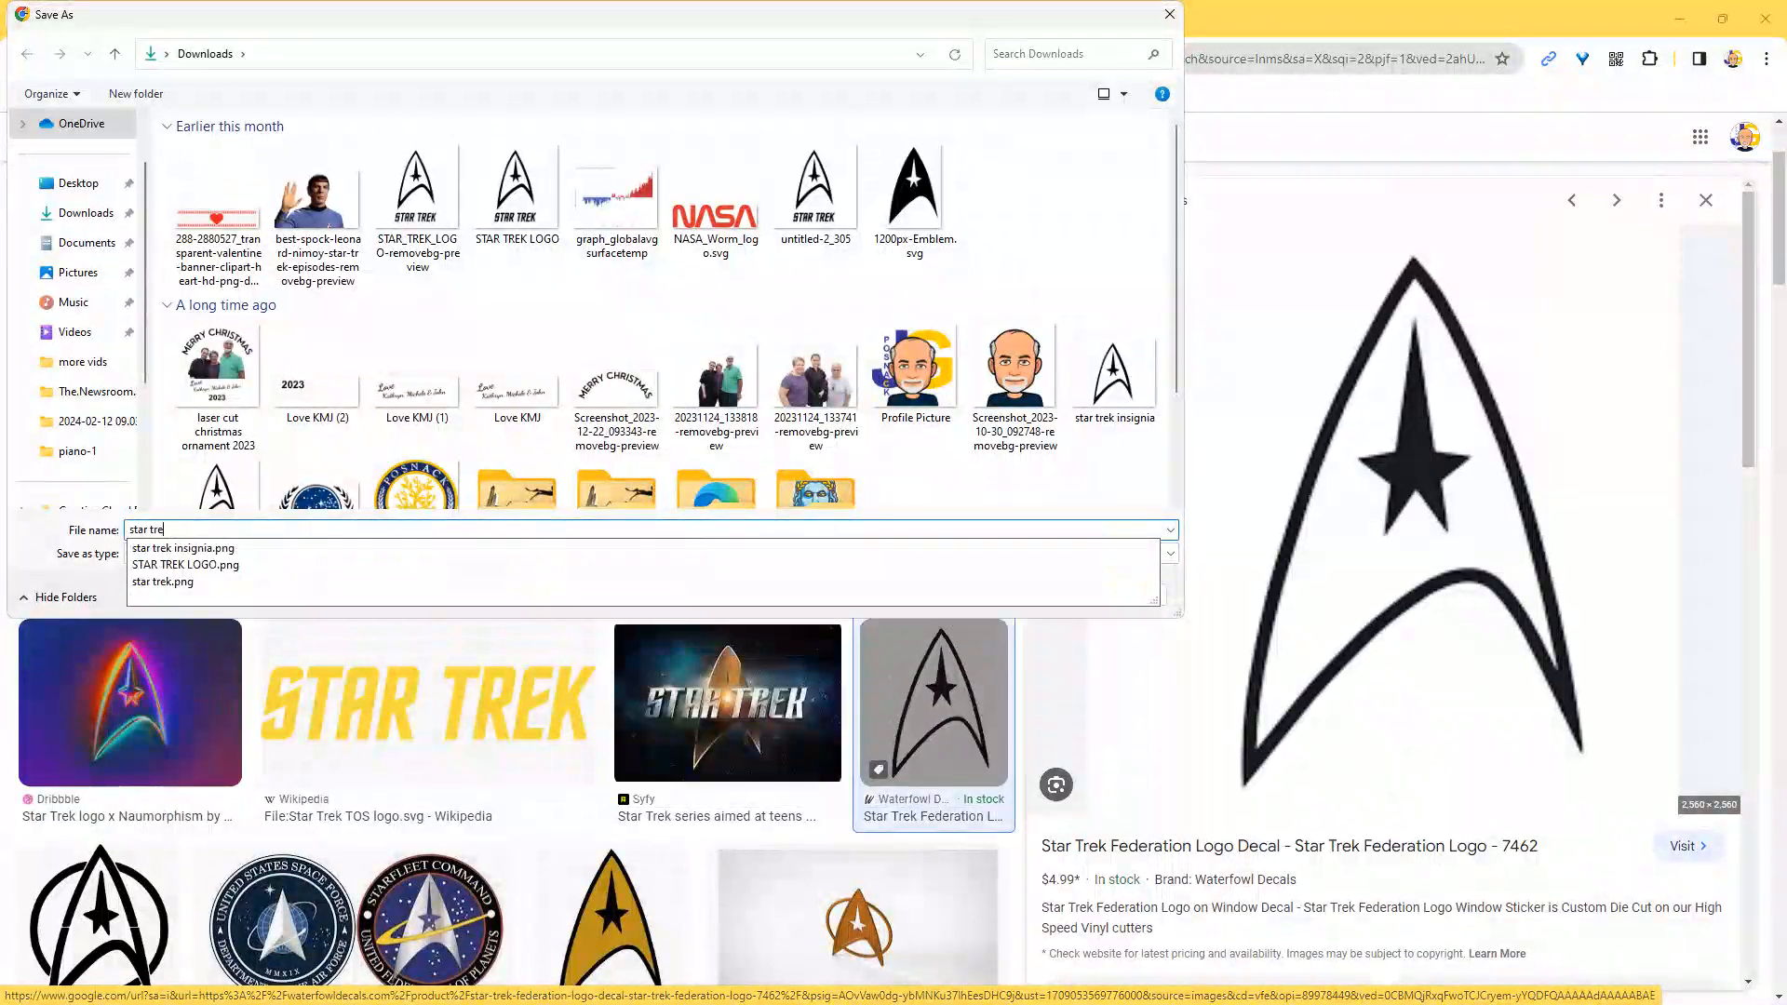
text(k logo)
key(Return)
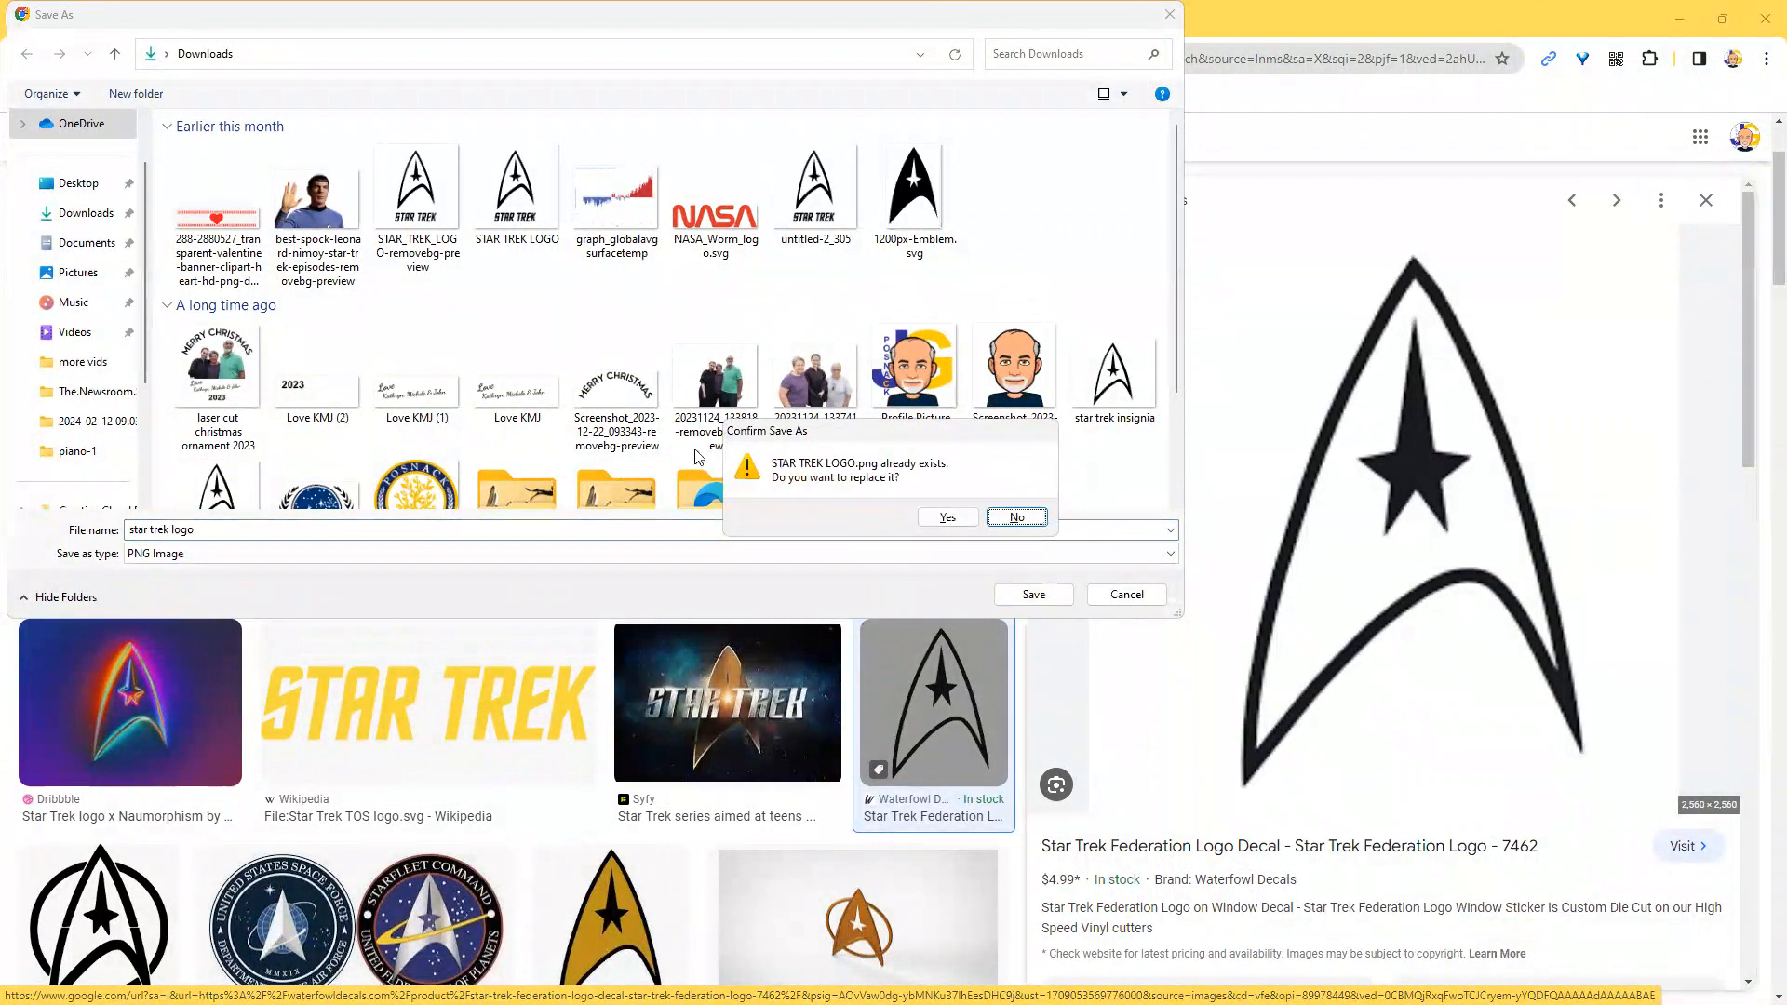
click(945, 516)
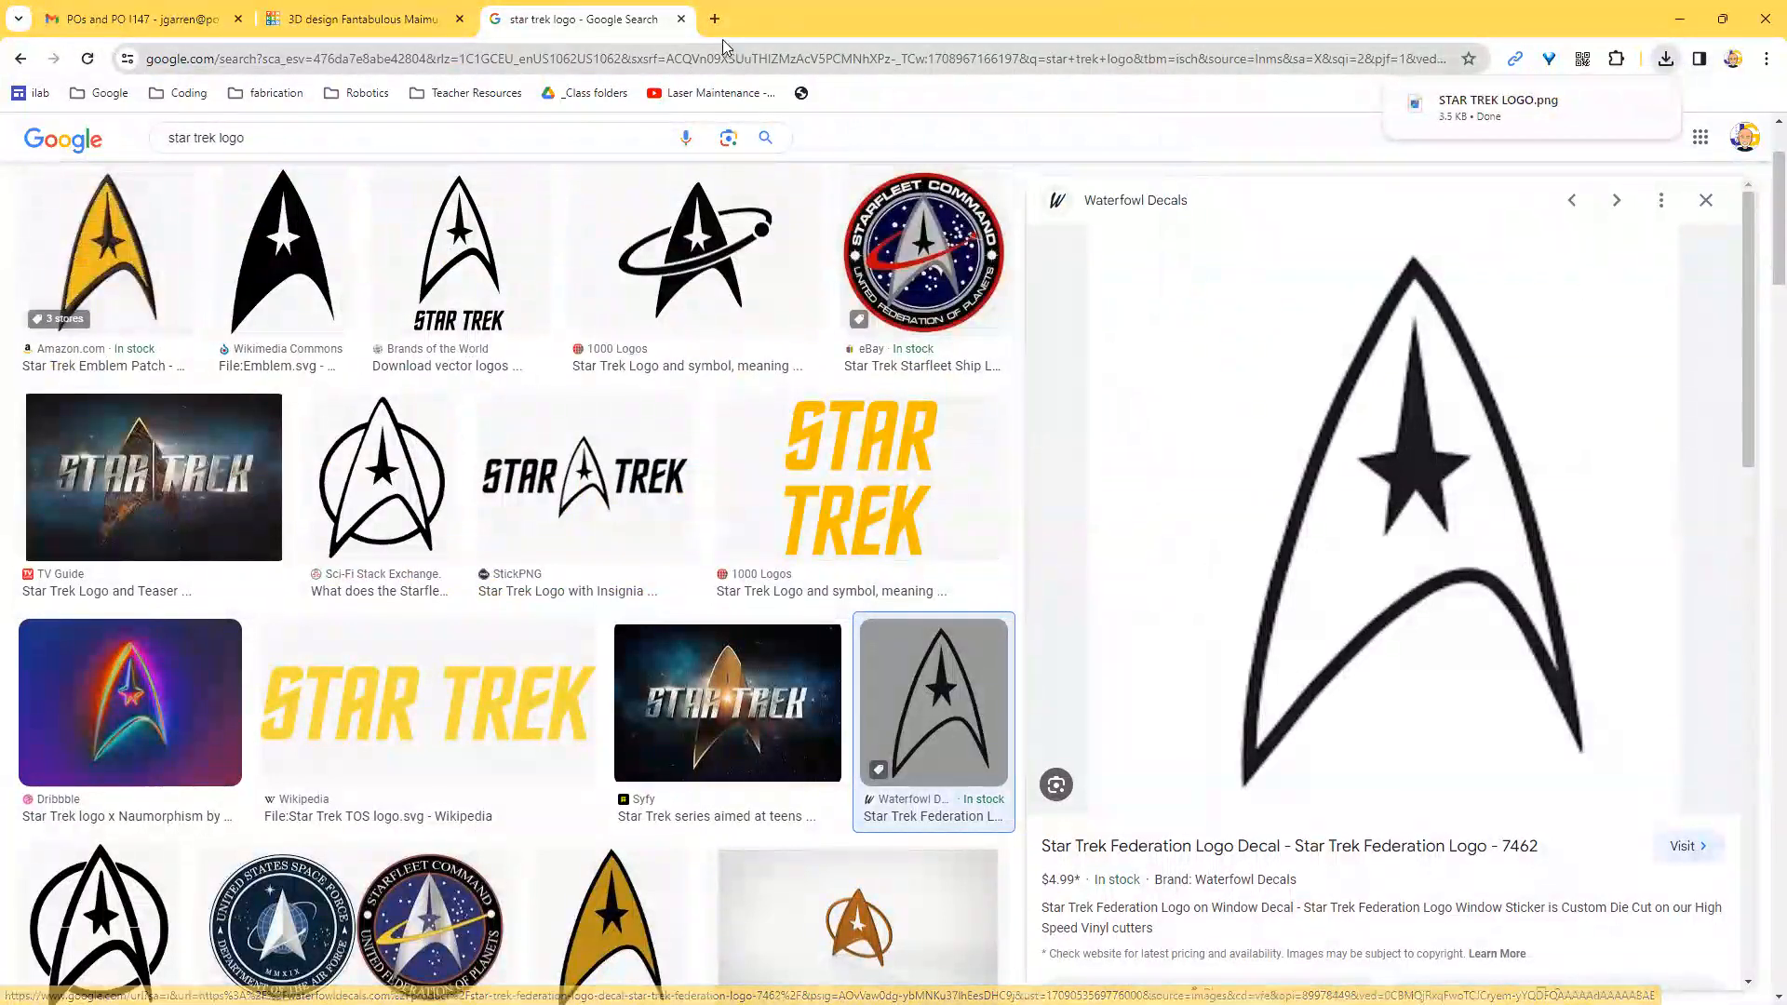
Open the remove.bg background removal site alongside the existing pages.
click(714, 19)
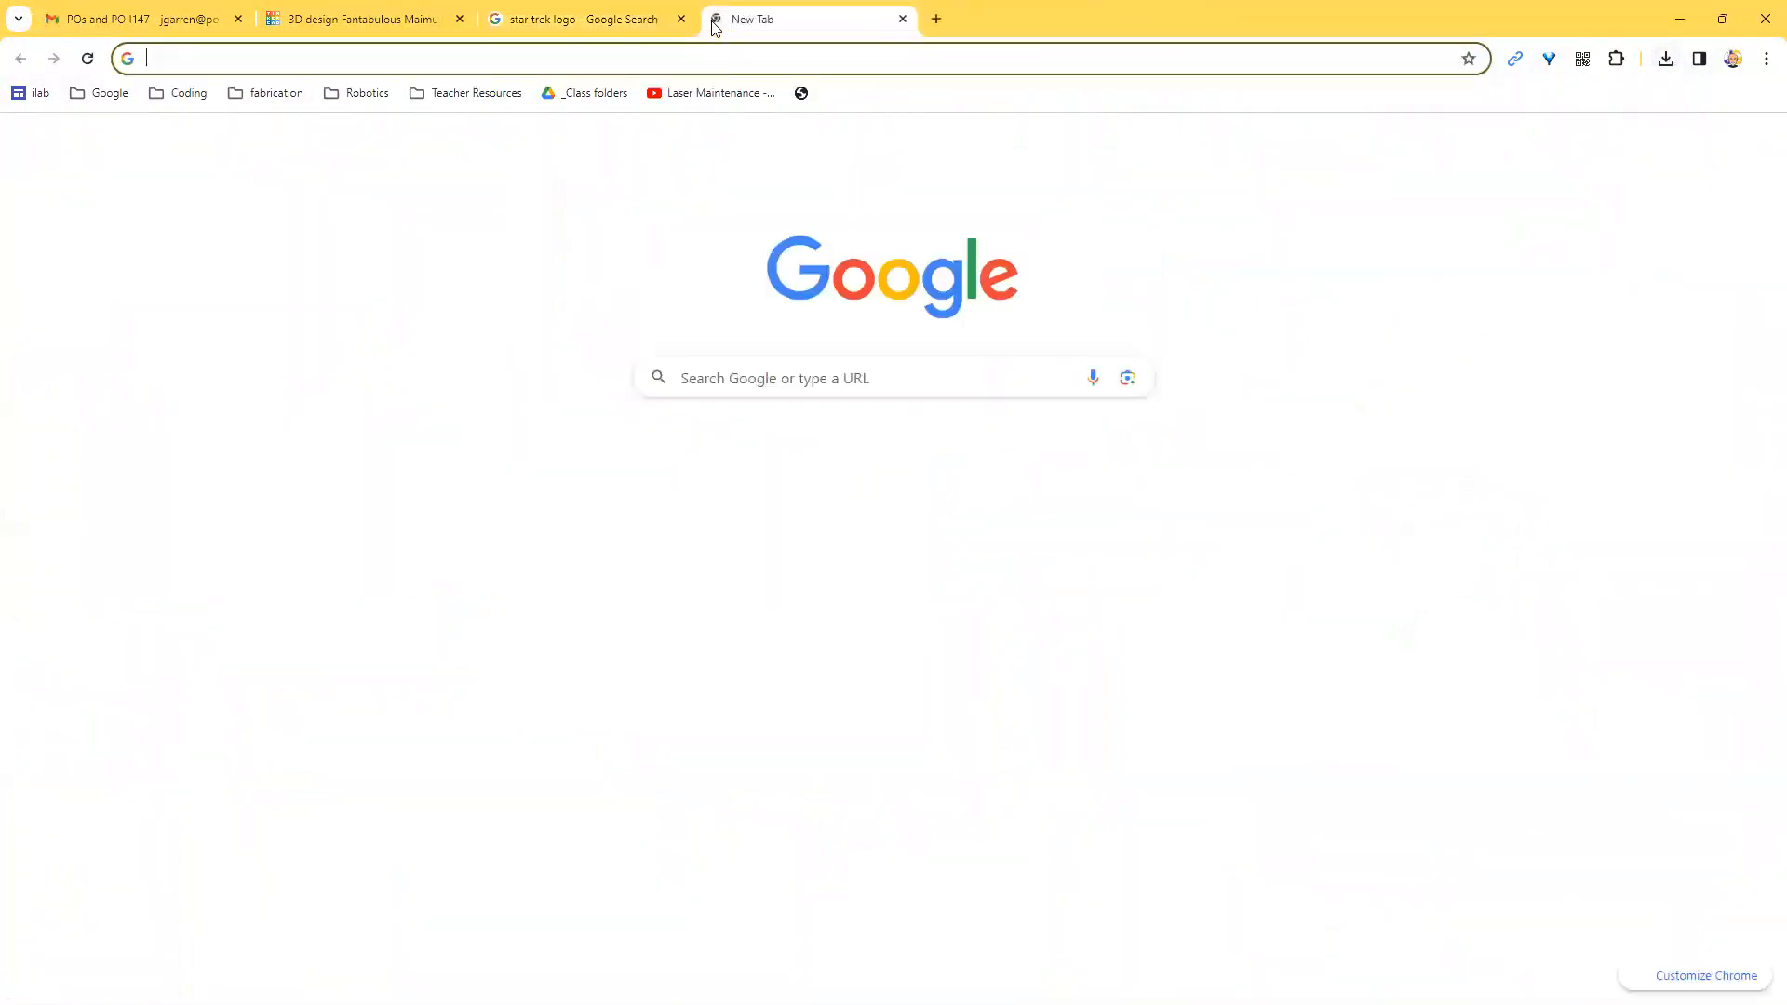
text(remove)
key(Return)
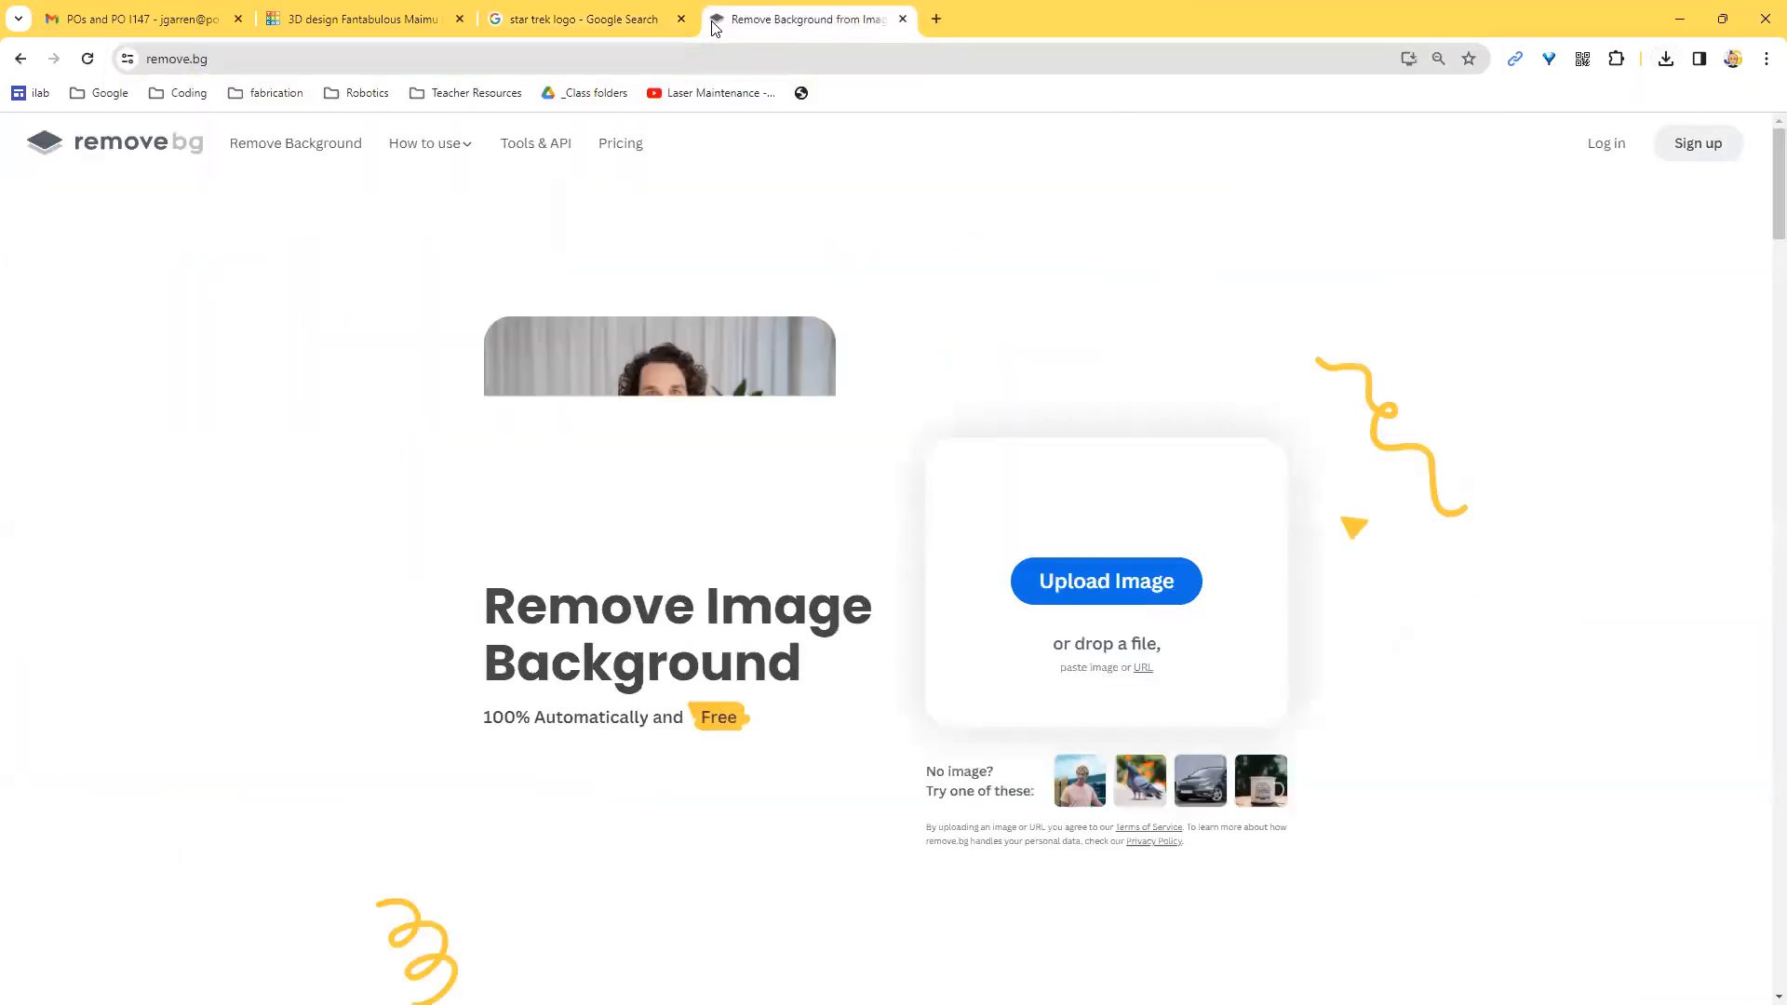
Upload STAR TREK LOGO from Downloads for background removal and download the resulting transparent PNG.
click(1077, 579)
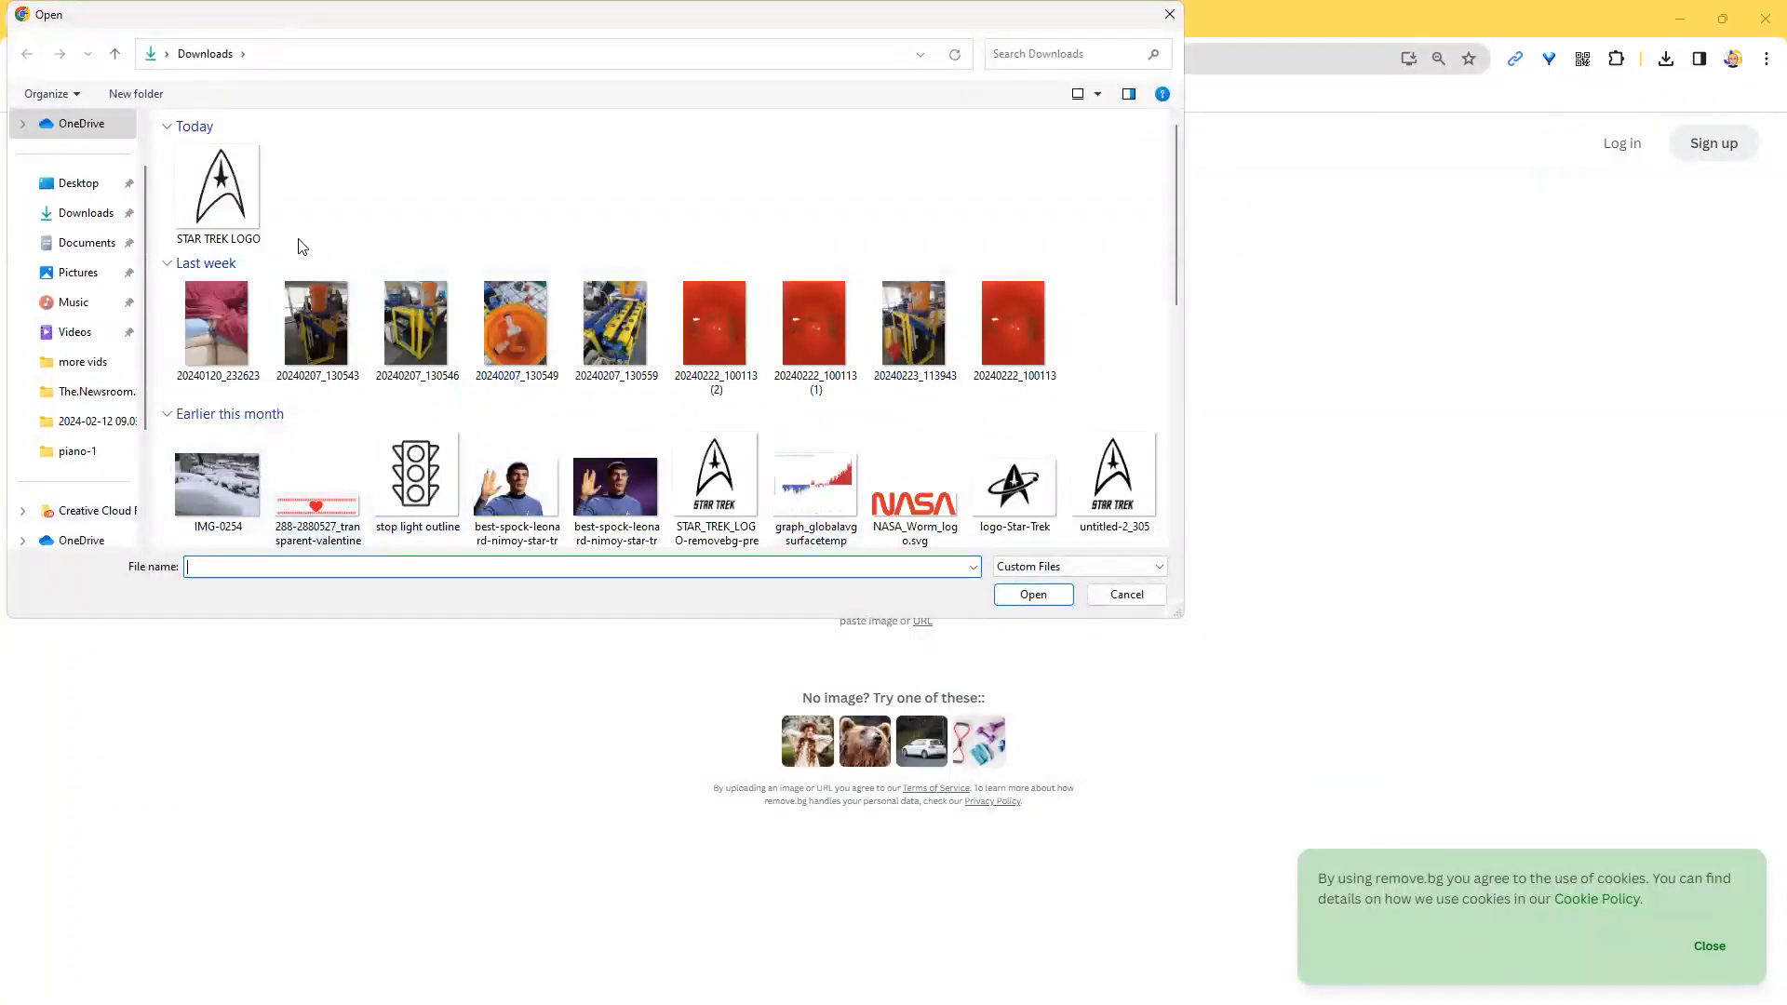
click(76, 242)
click(67, 216)
double_click(243, 191)
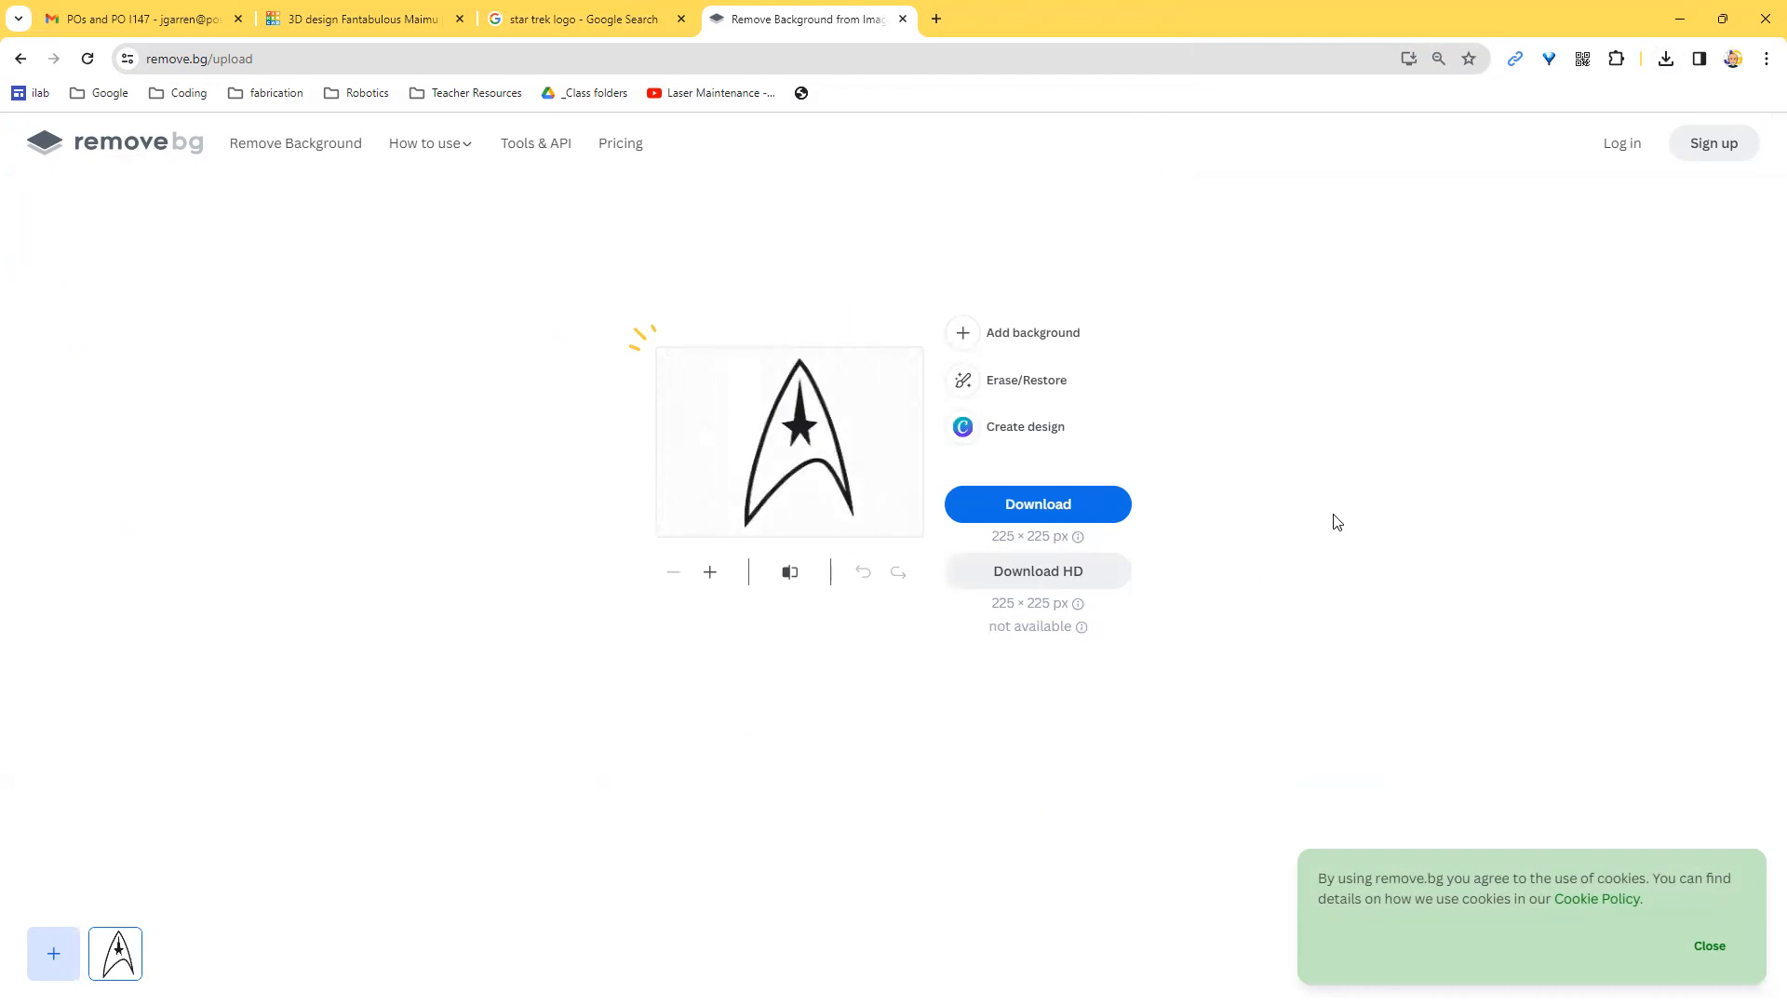
click(1076, 506)
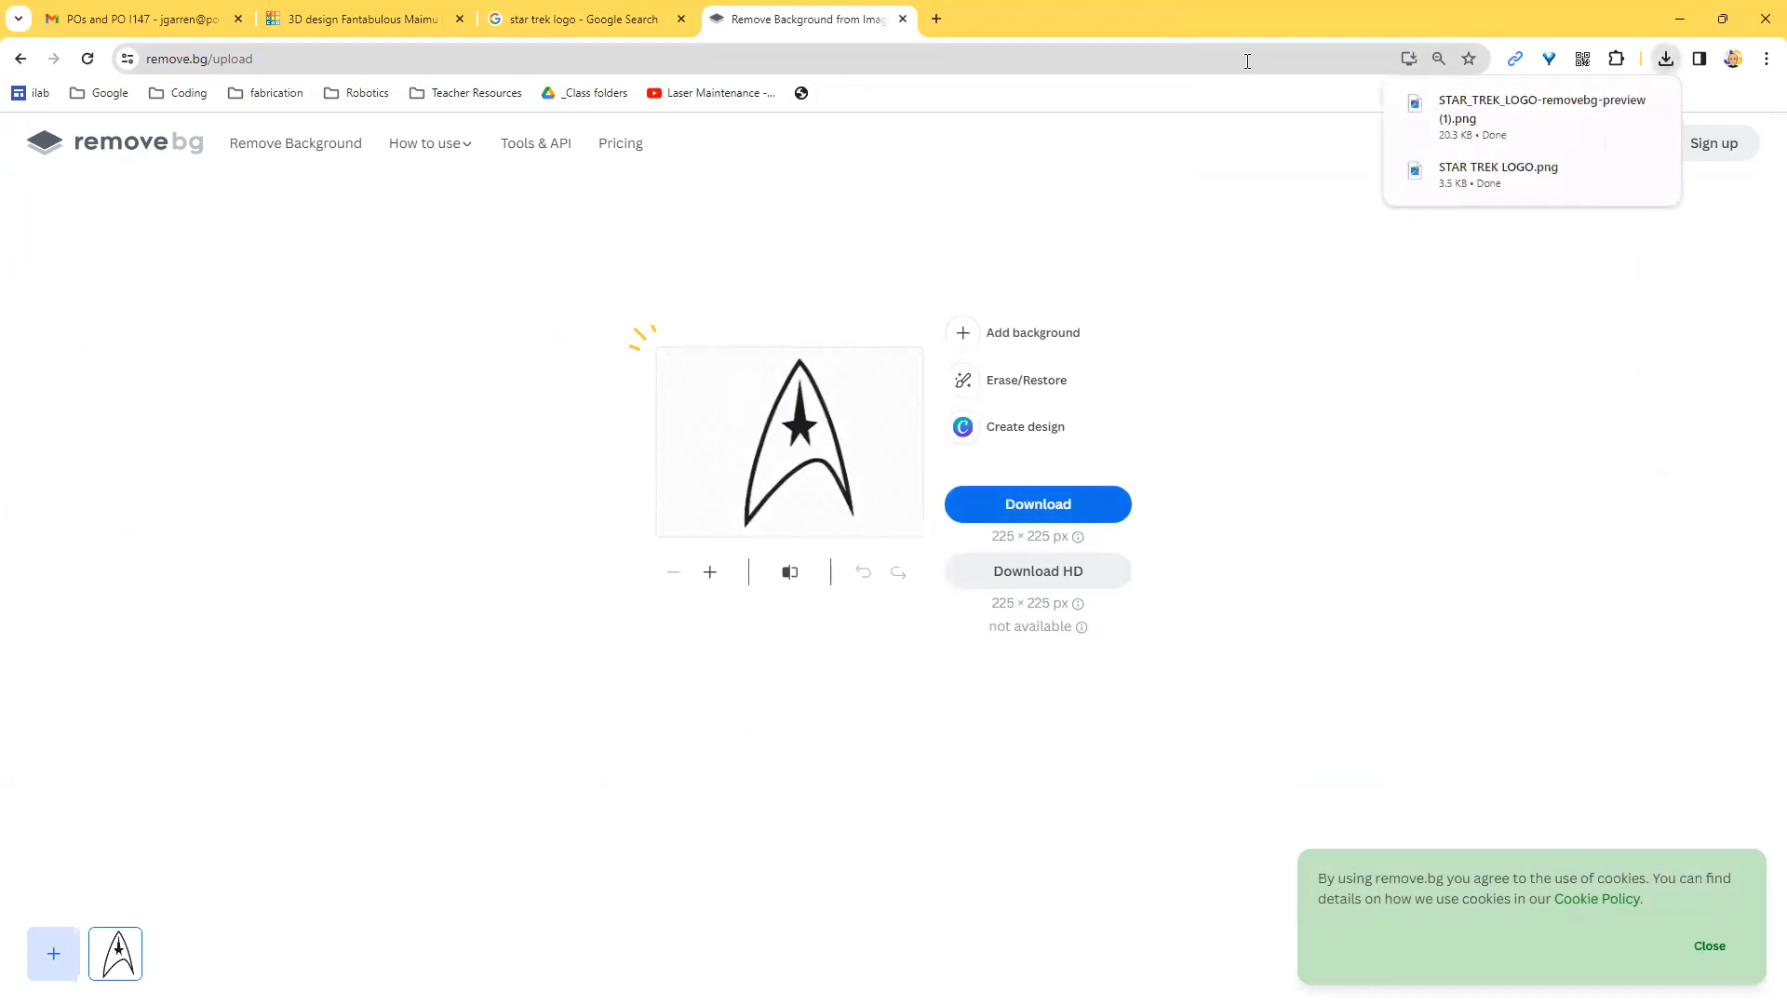
Search the web for "pic svg" separately from the open pages and open the Picsvg converter site.
click(936, 21)
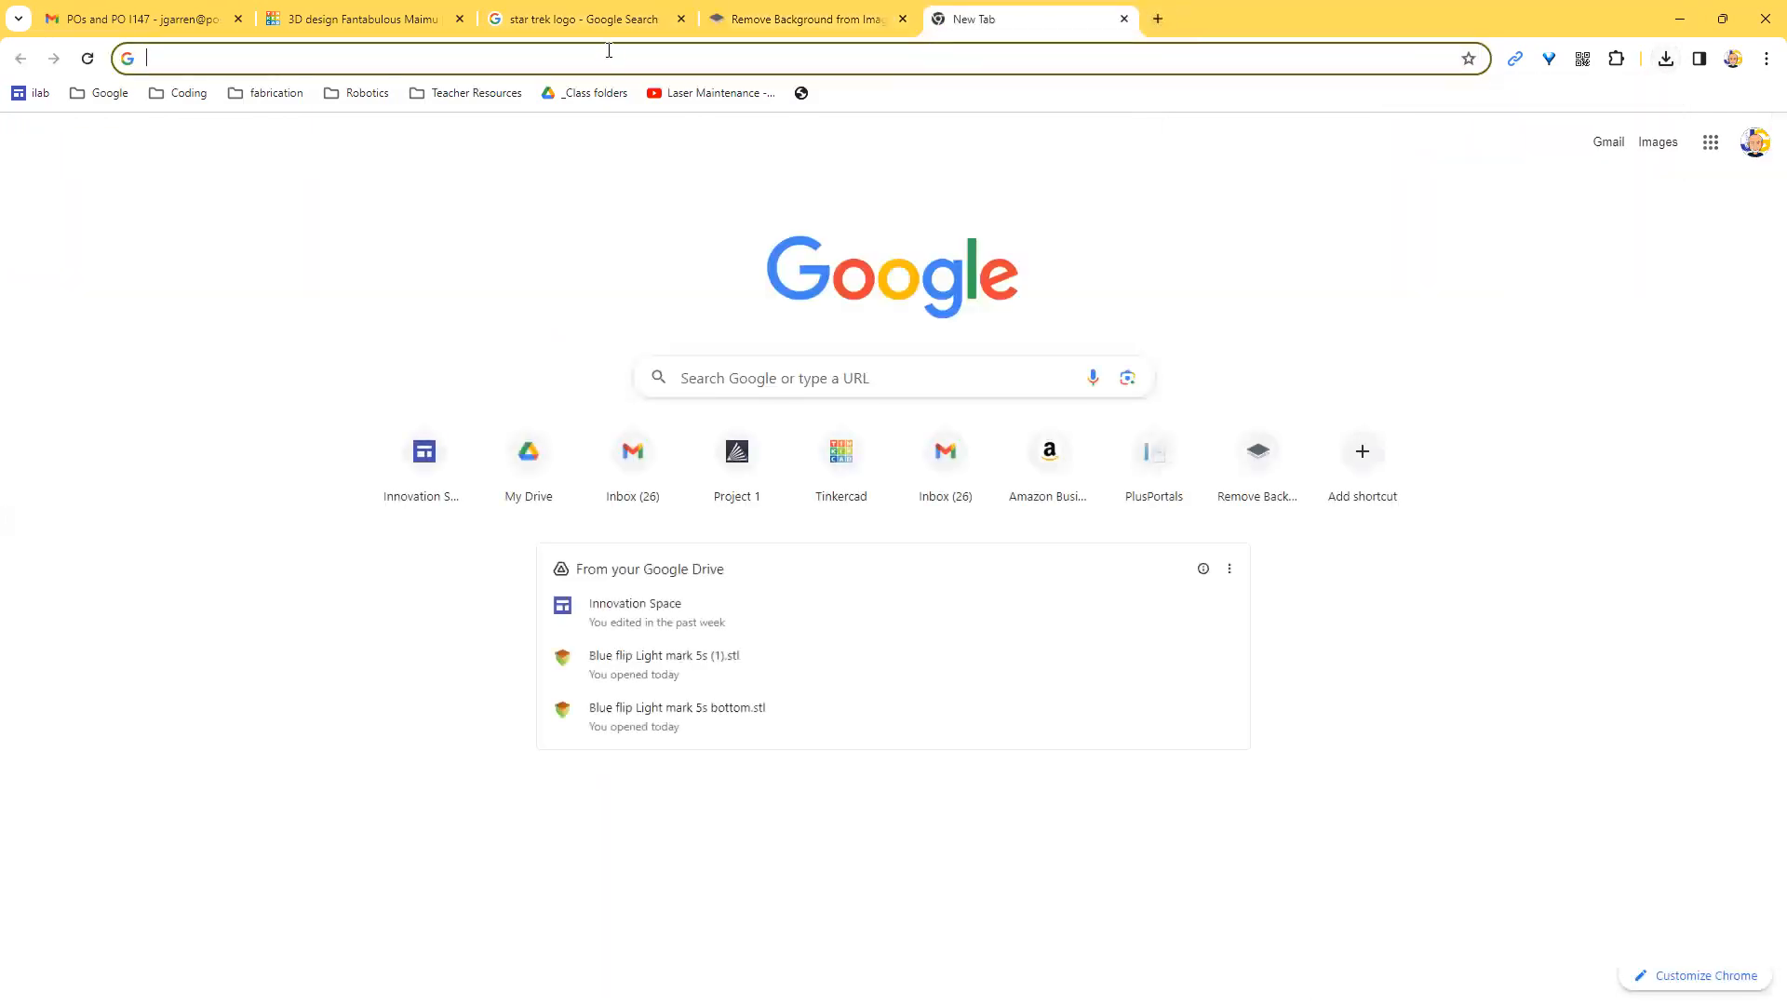
text(pi)
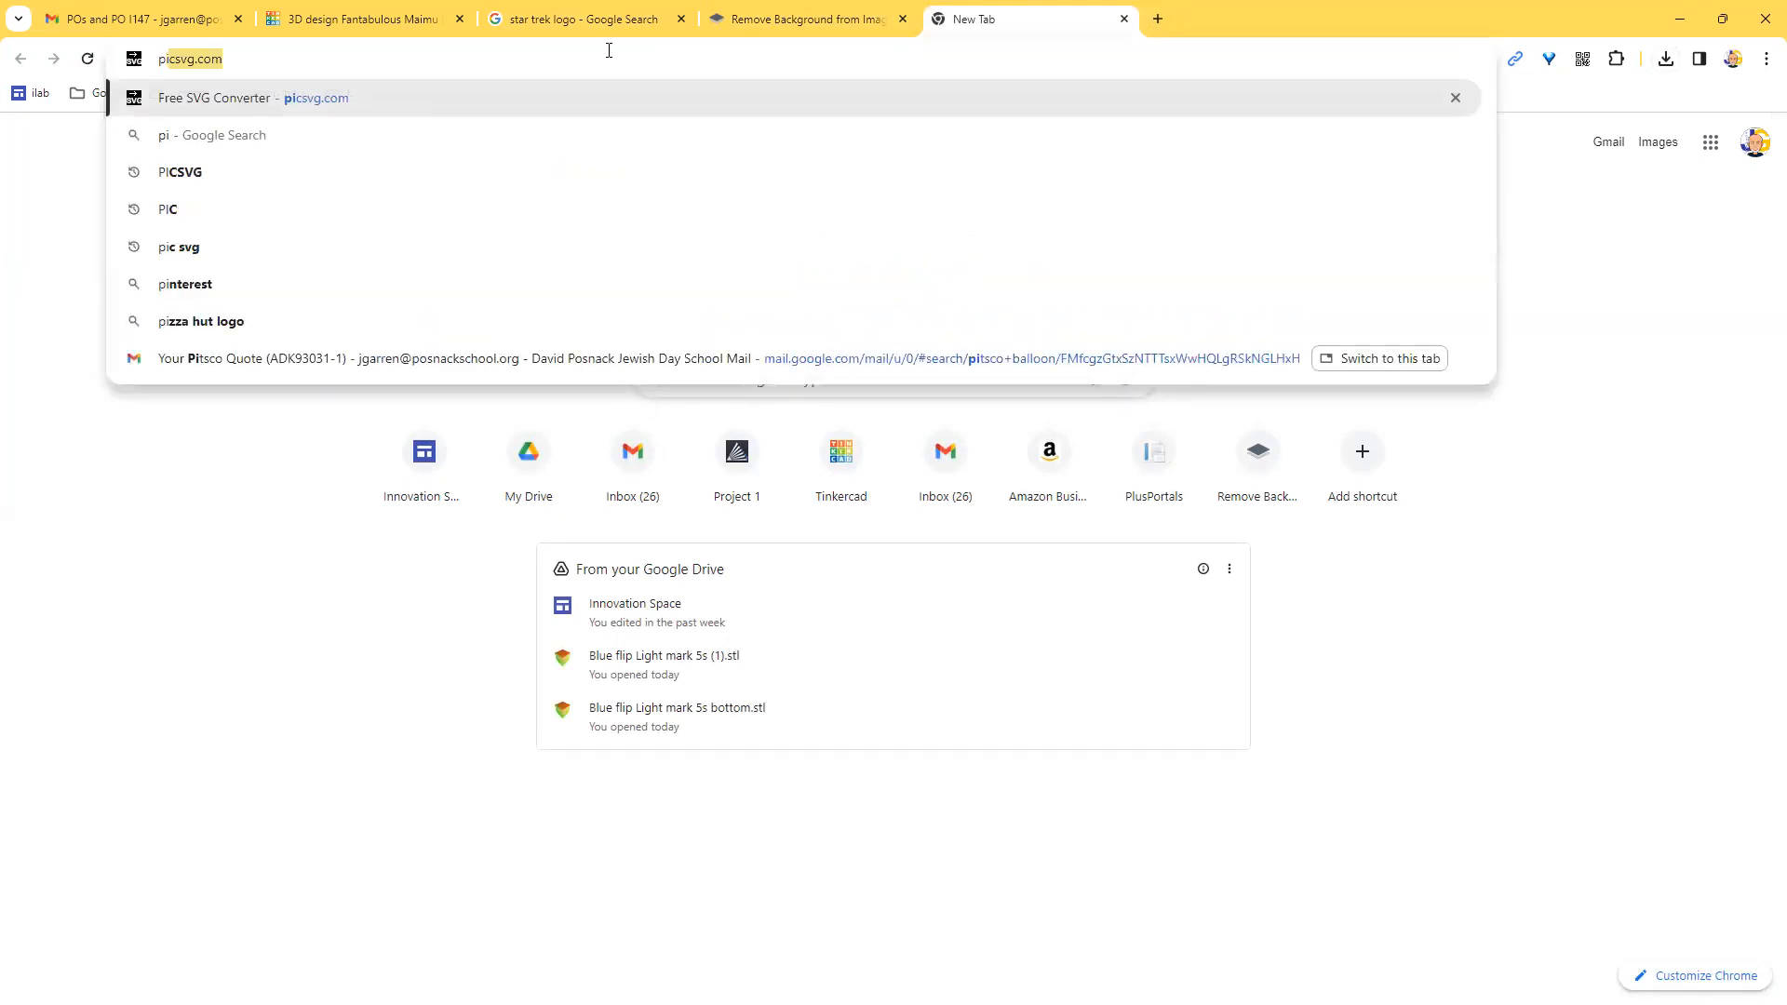
text(c )
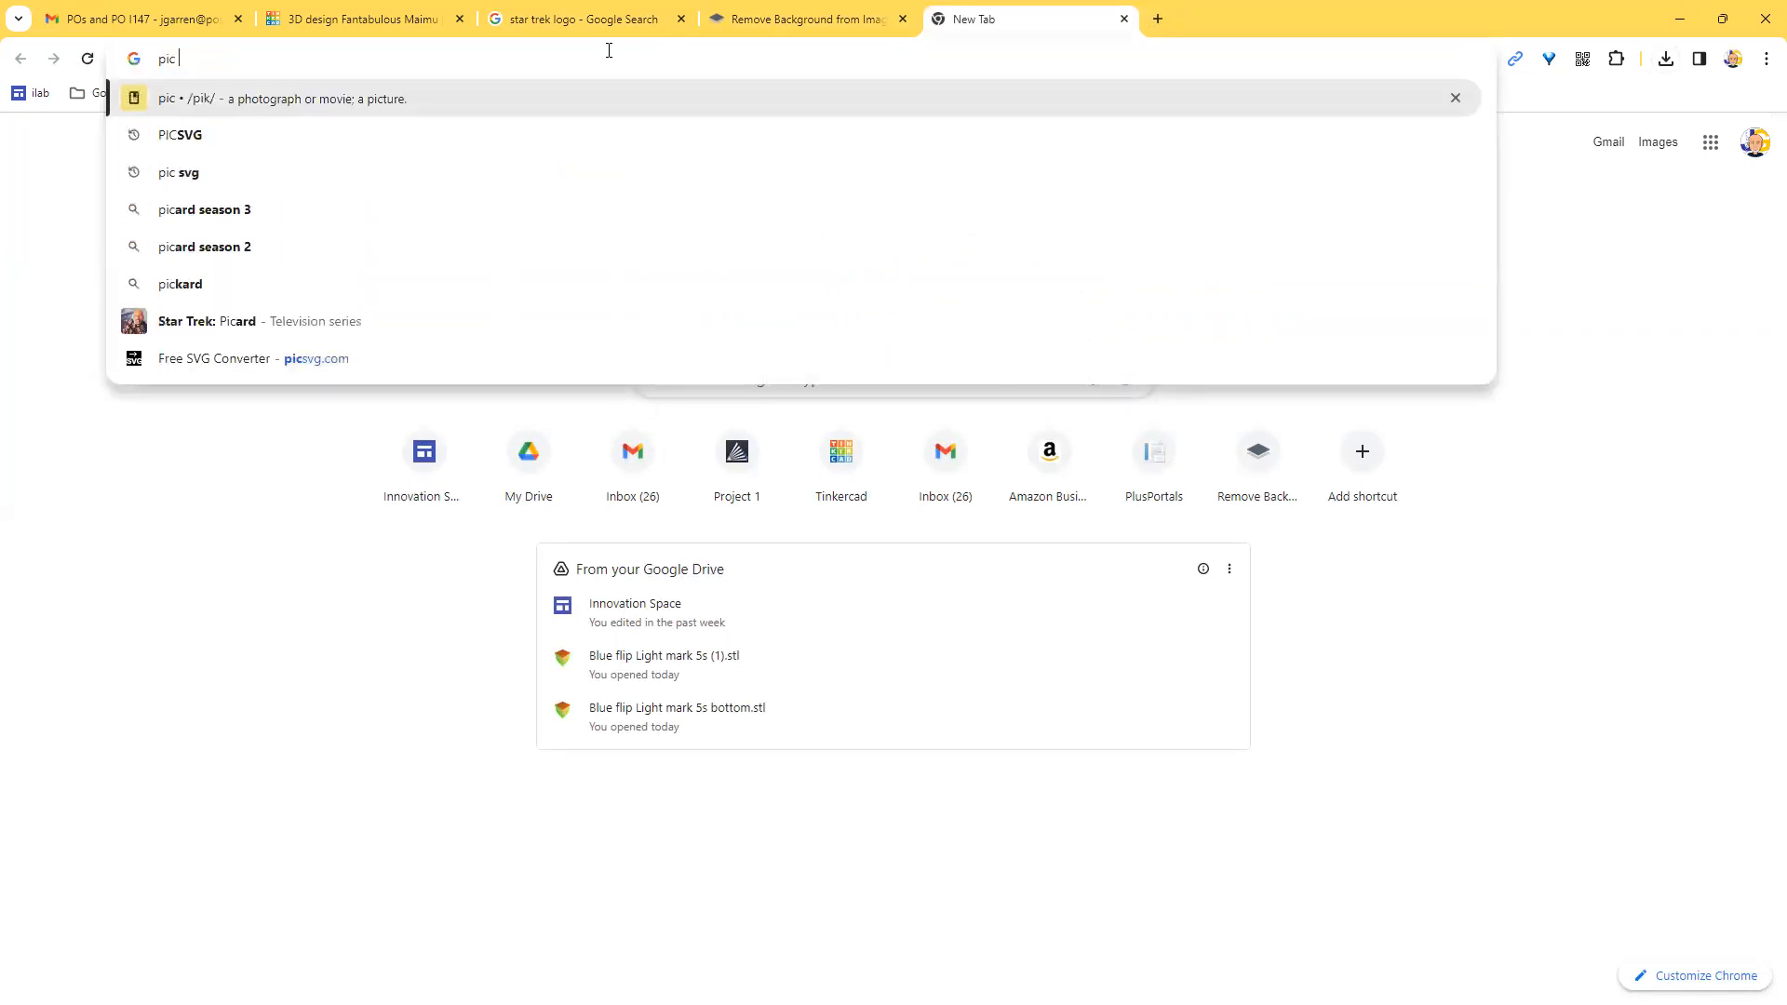
text(svg)
key(Return)
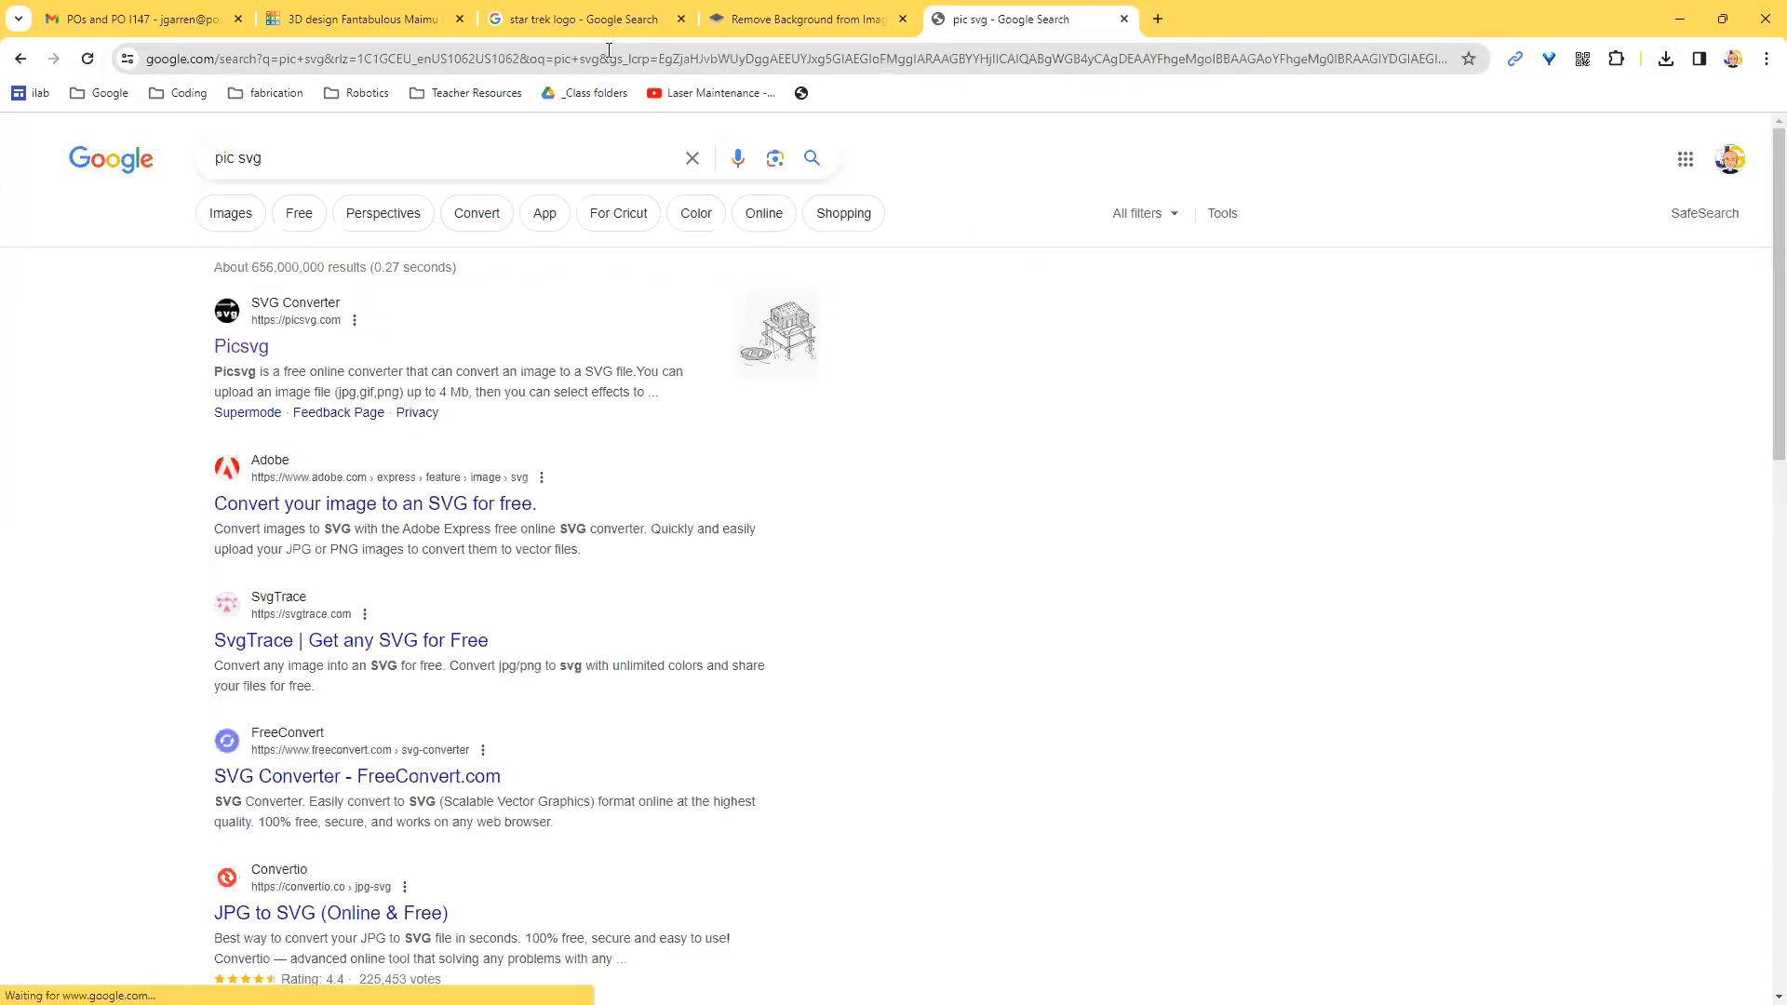
click(240, 349)
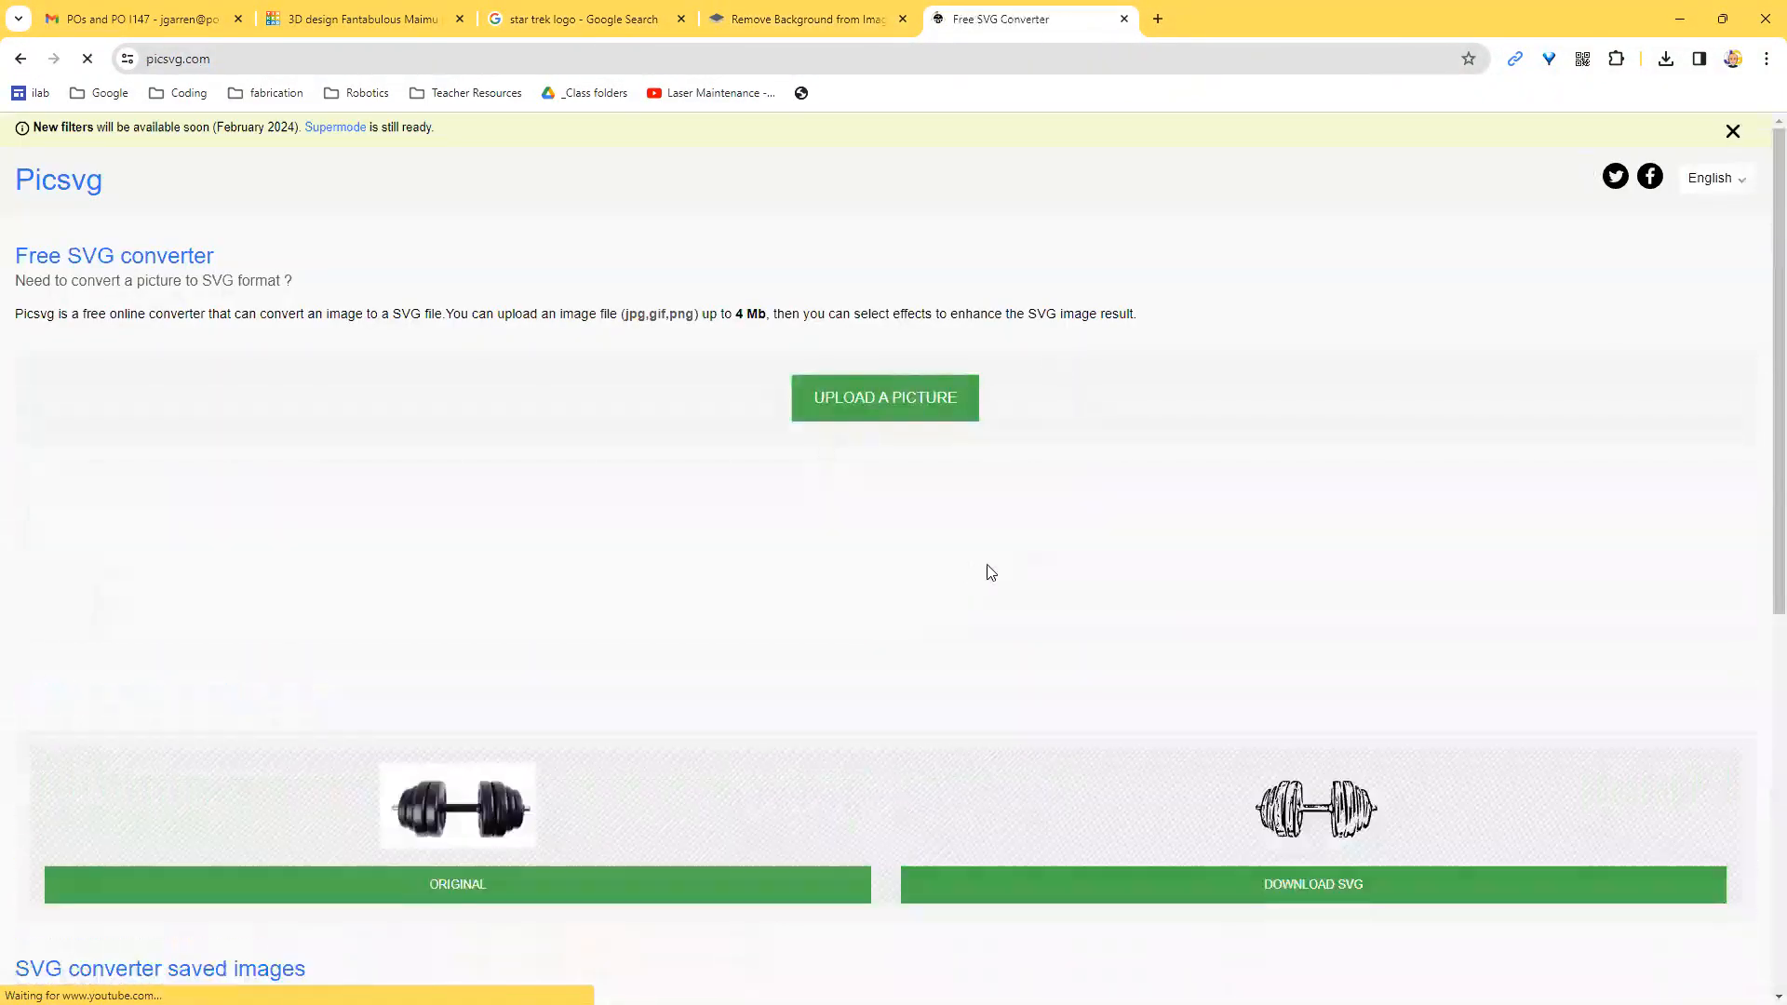
Upload STAR_TREK_LOGO-removebg-preview (1) from Downloads to the SVG converter.
click(895, 402)
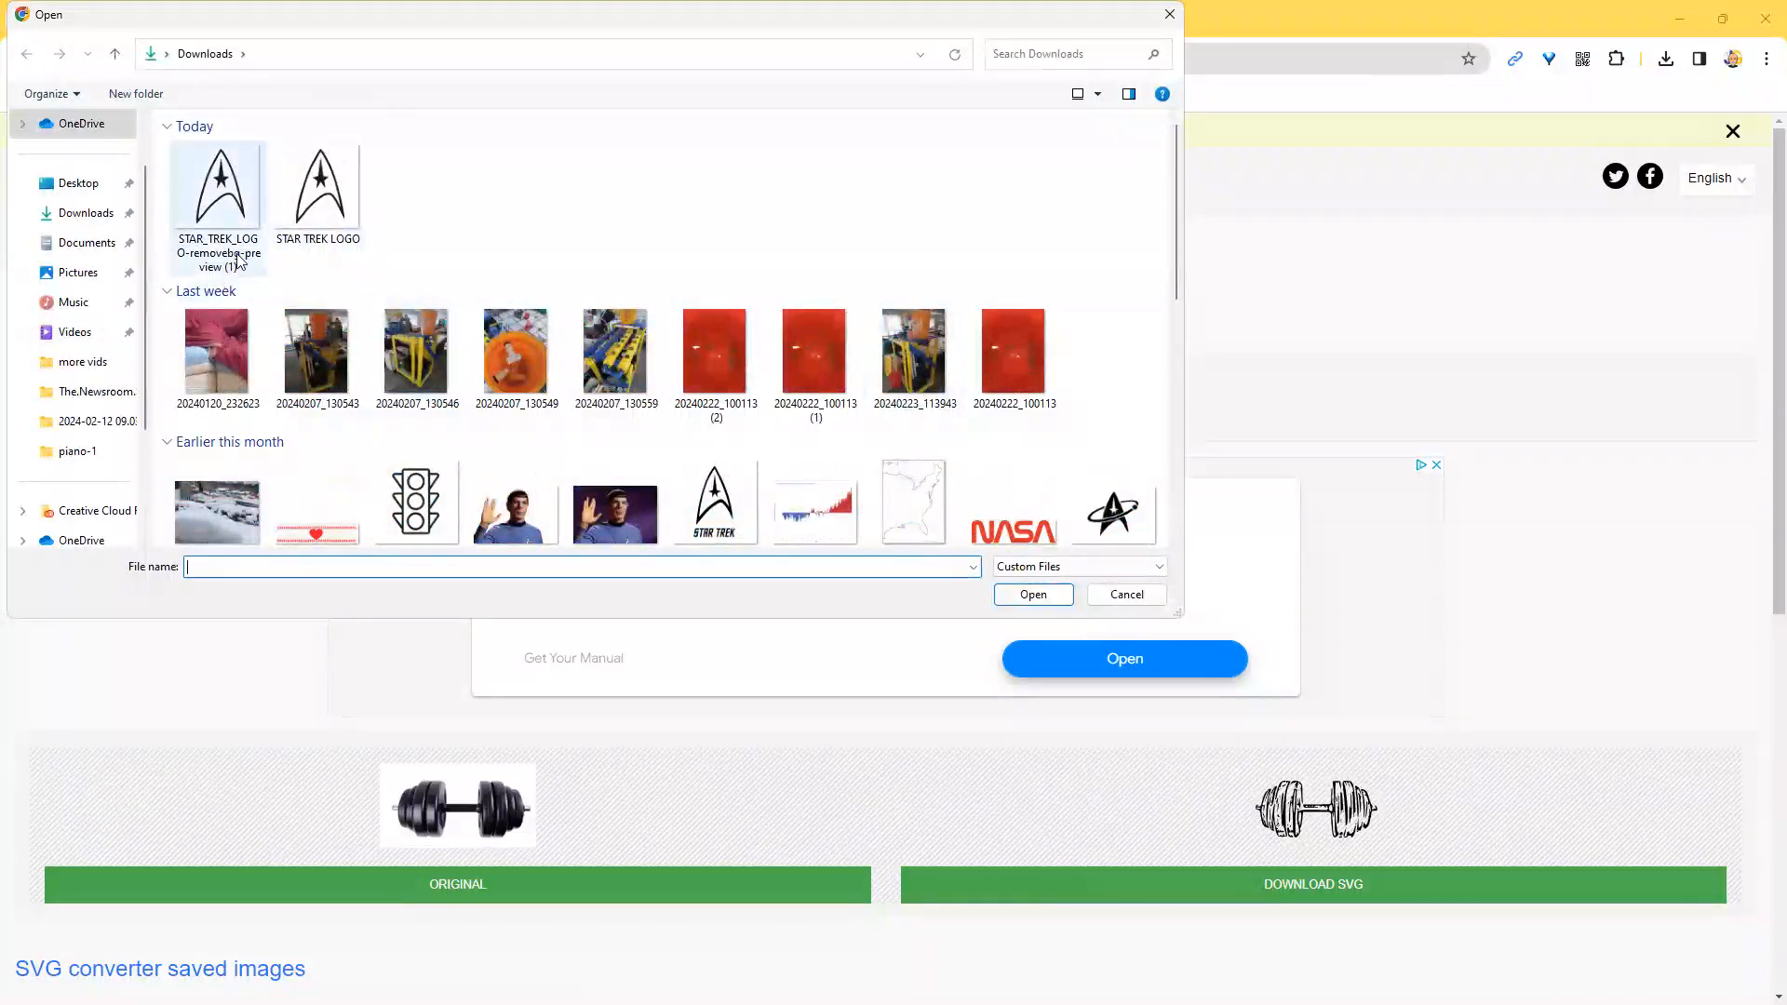
double_click(210, 190)
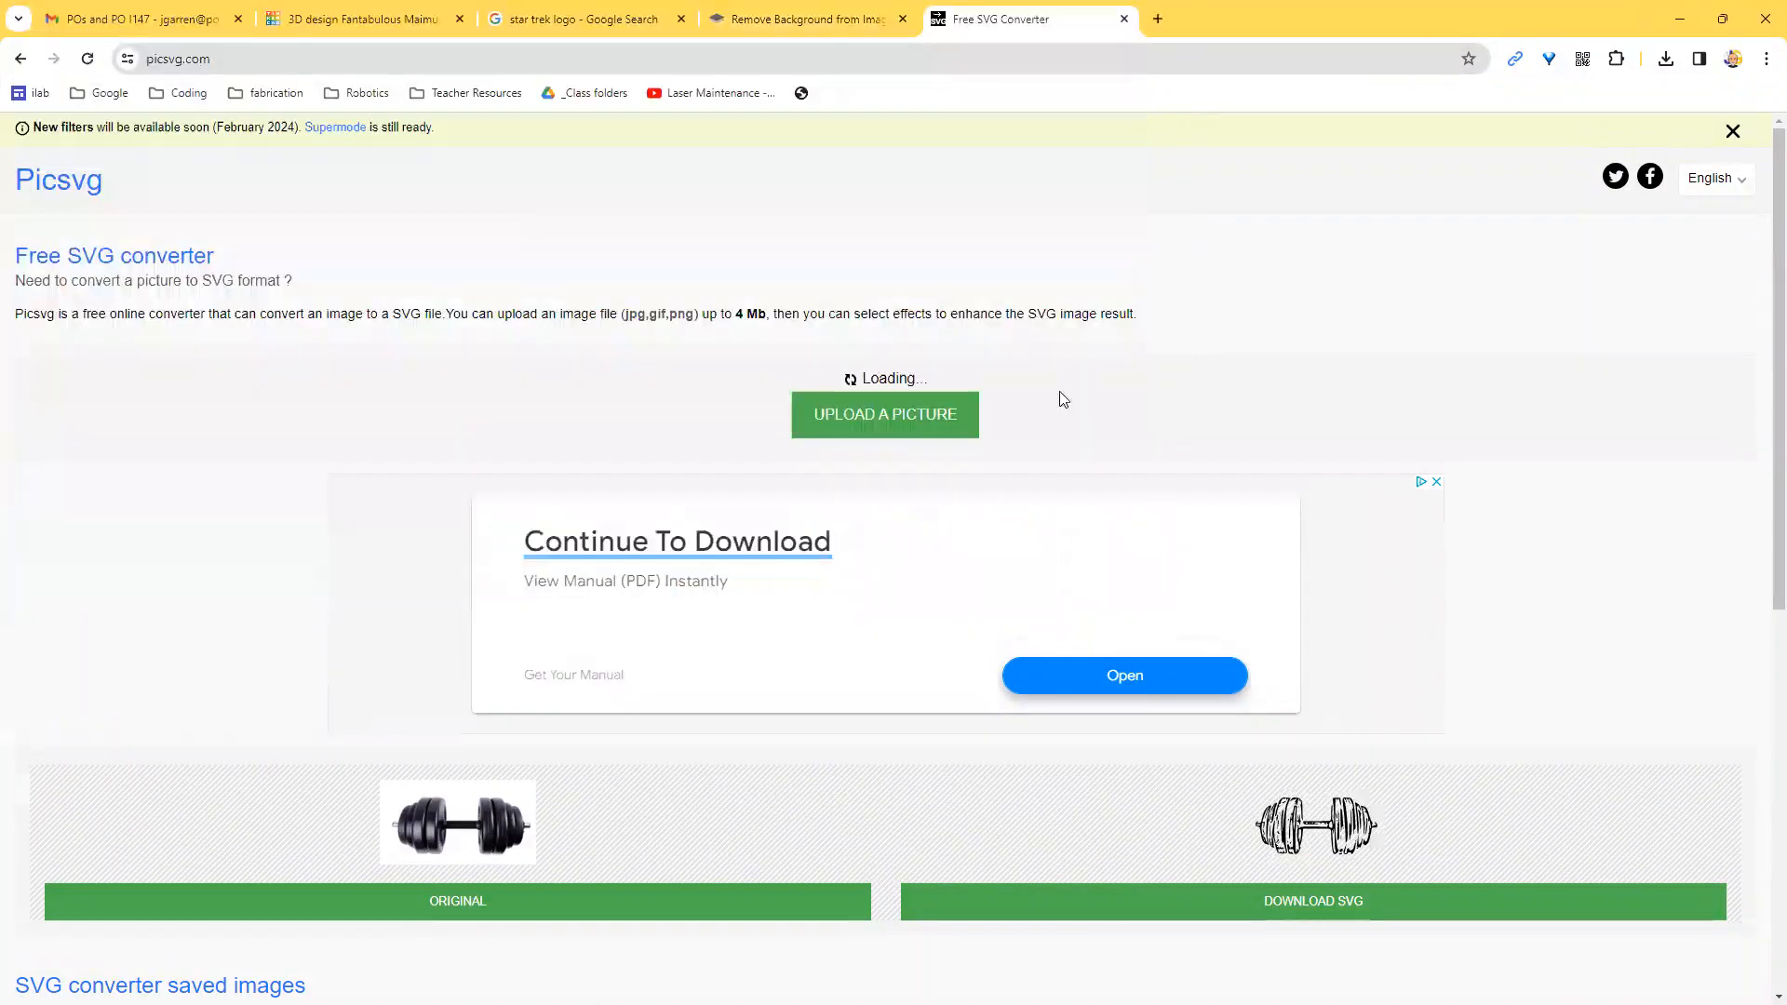
scroll(1348, 639, down, 5)
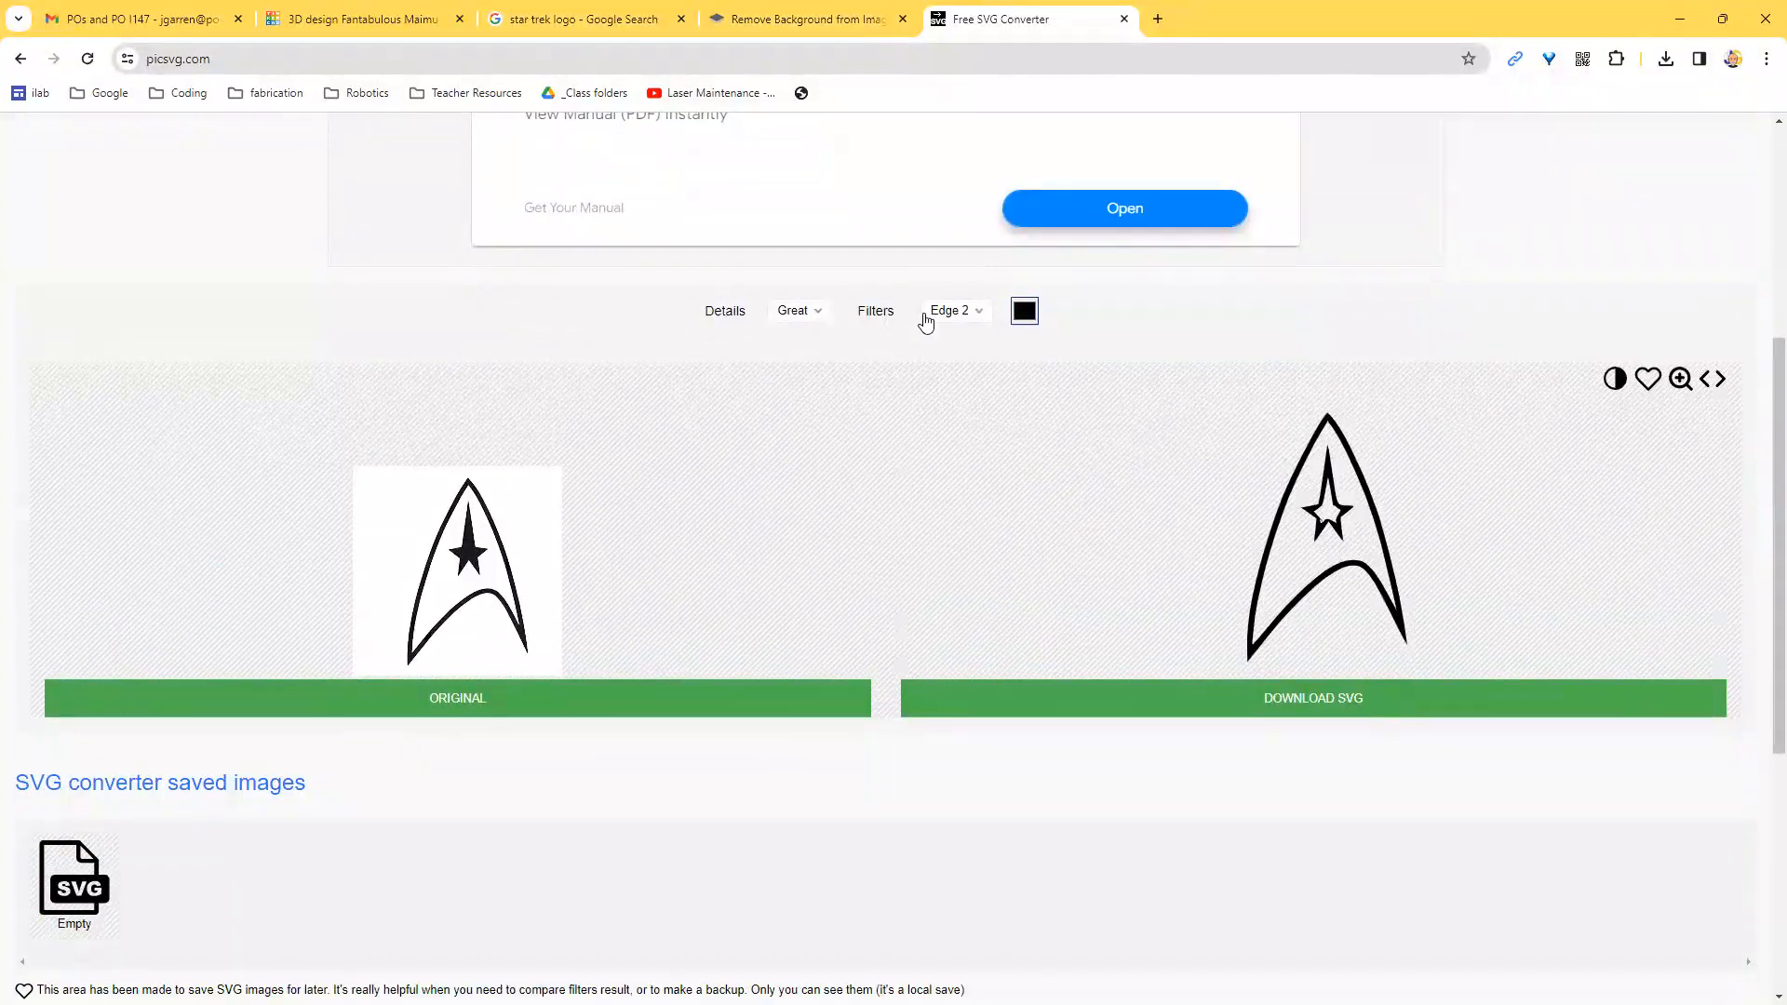
Try the Edge 1 and Edge 3 filters on the converted logo and inspect the Edge 3 outlines up close.
click(963, 319)
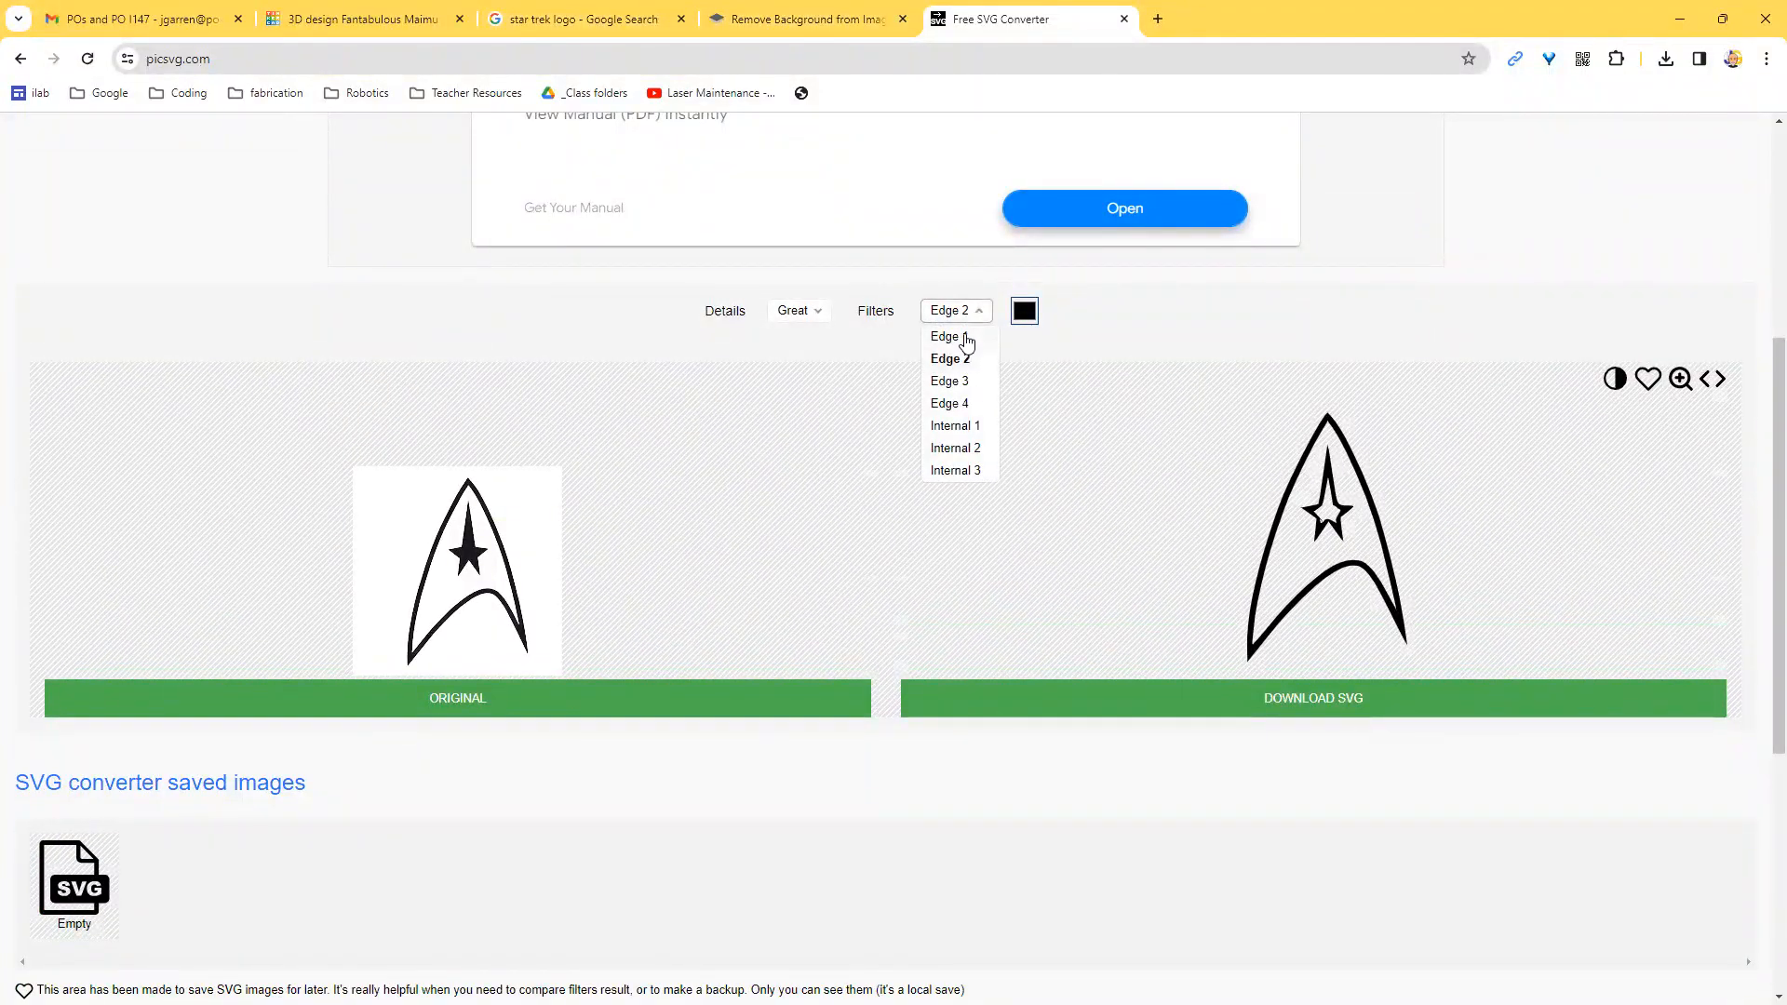
click(959, 338)
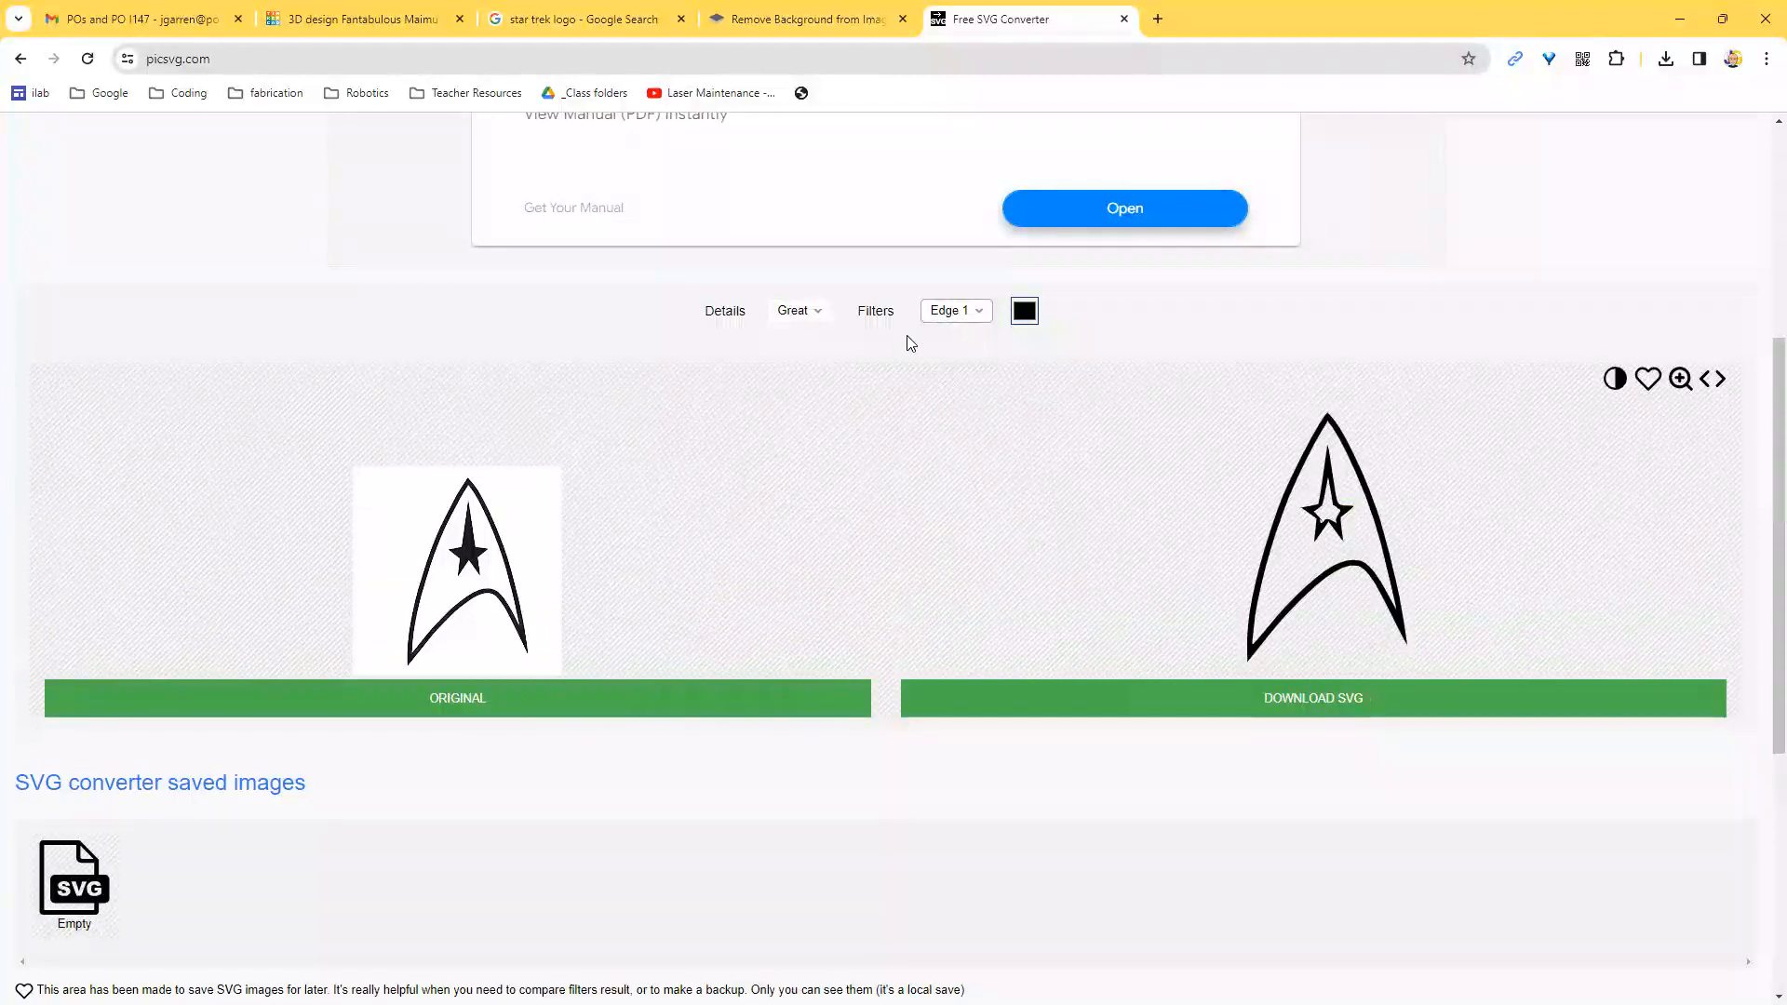
click(951, 316)
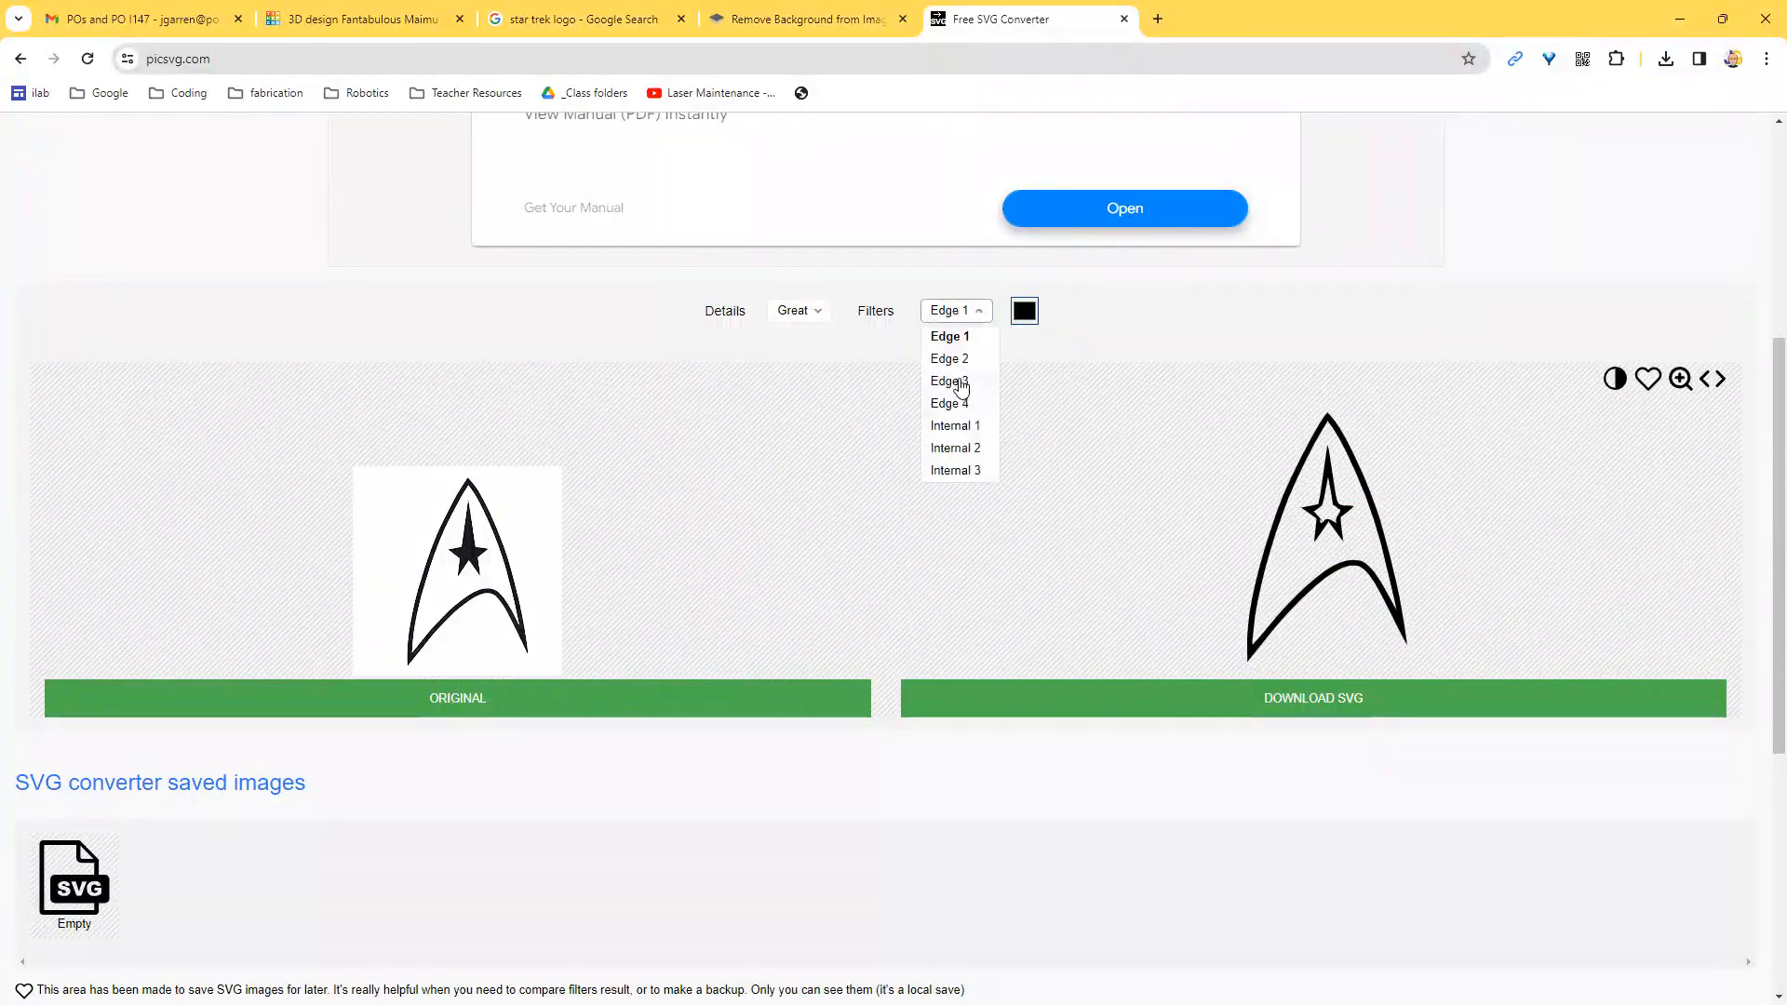
click(960, 383)
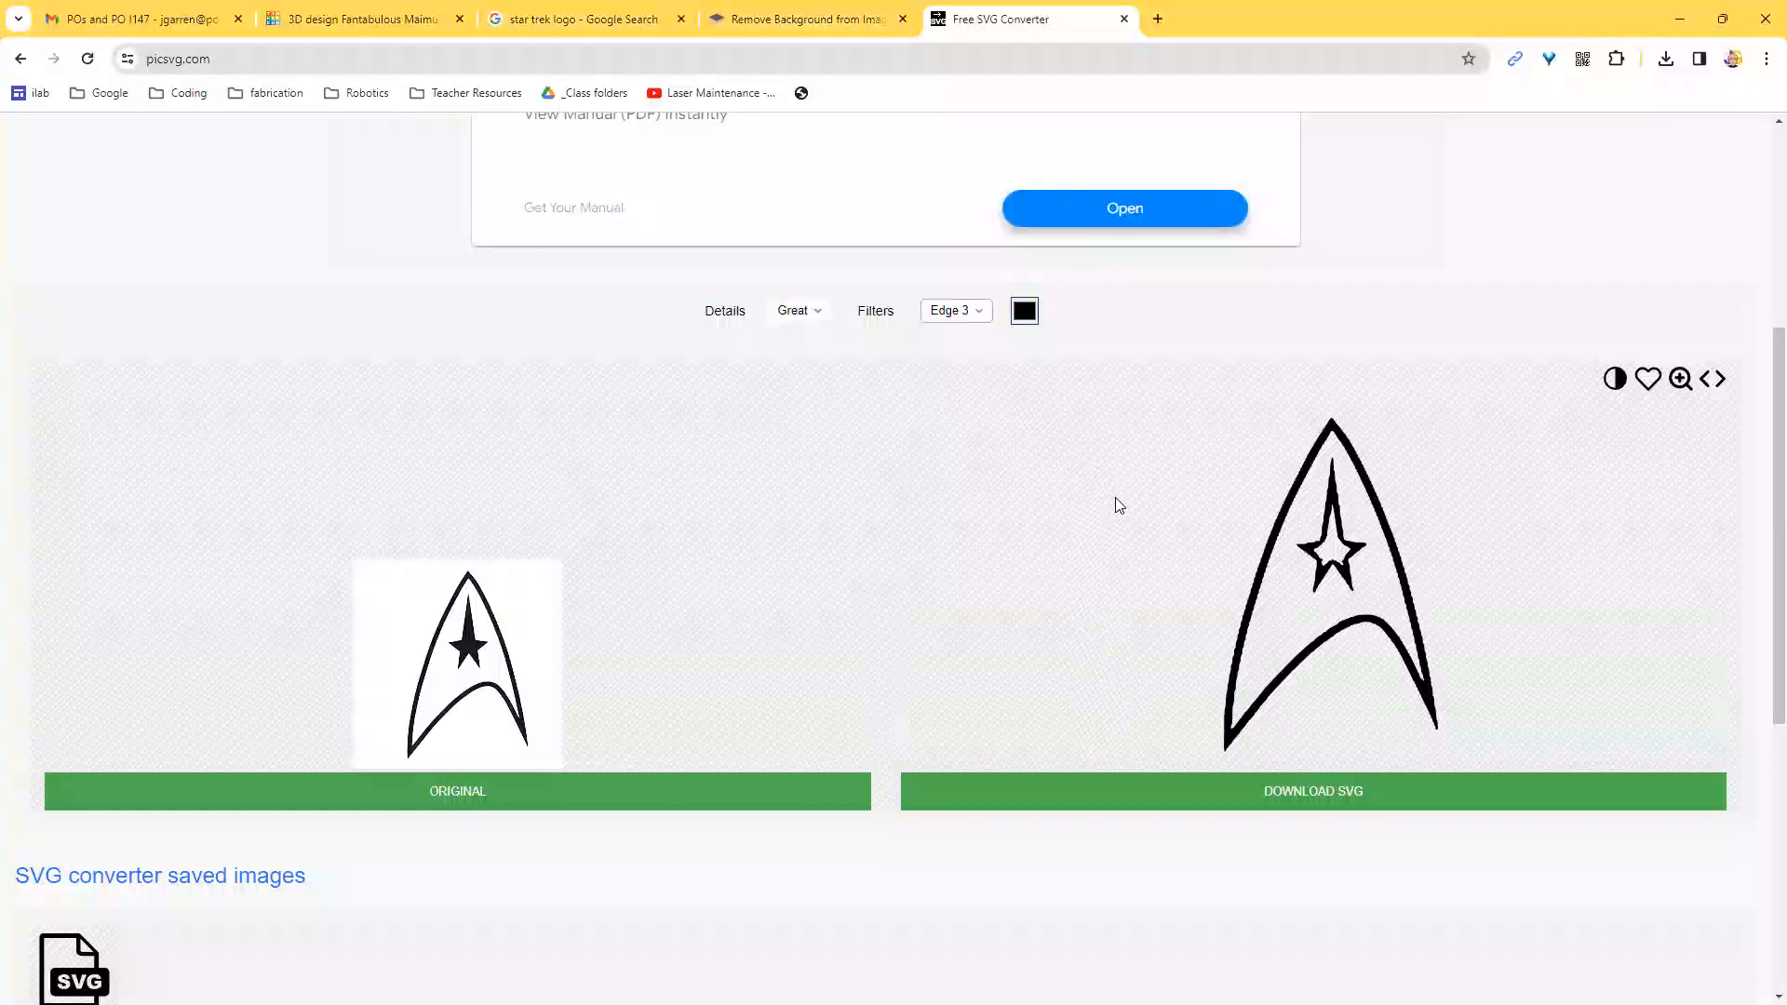
ctrl+scroll(1390, 570, up, 1)
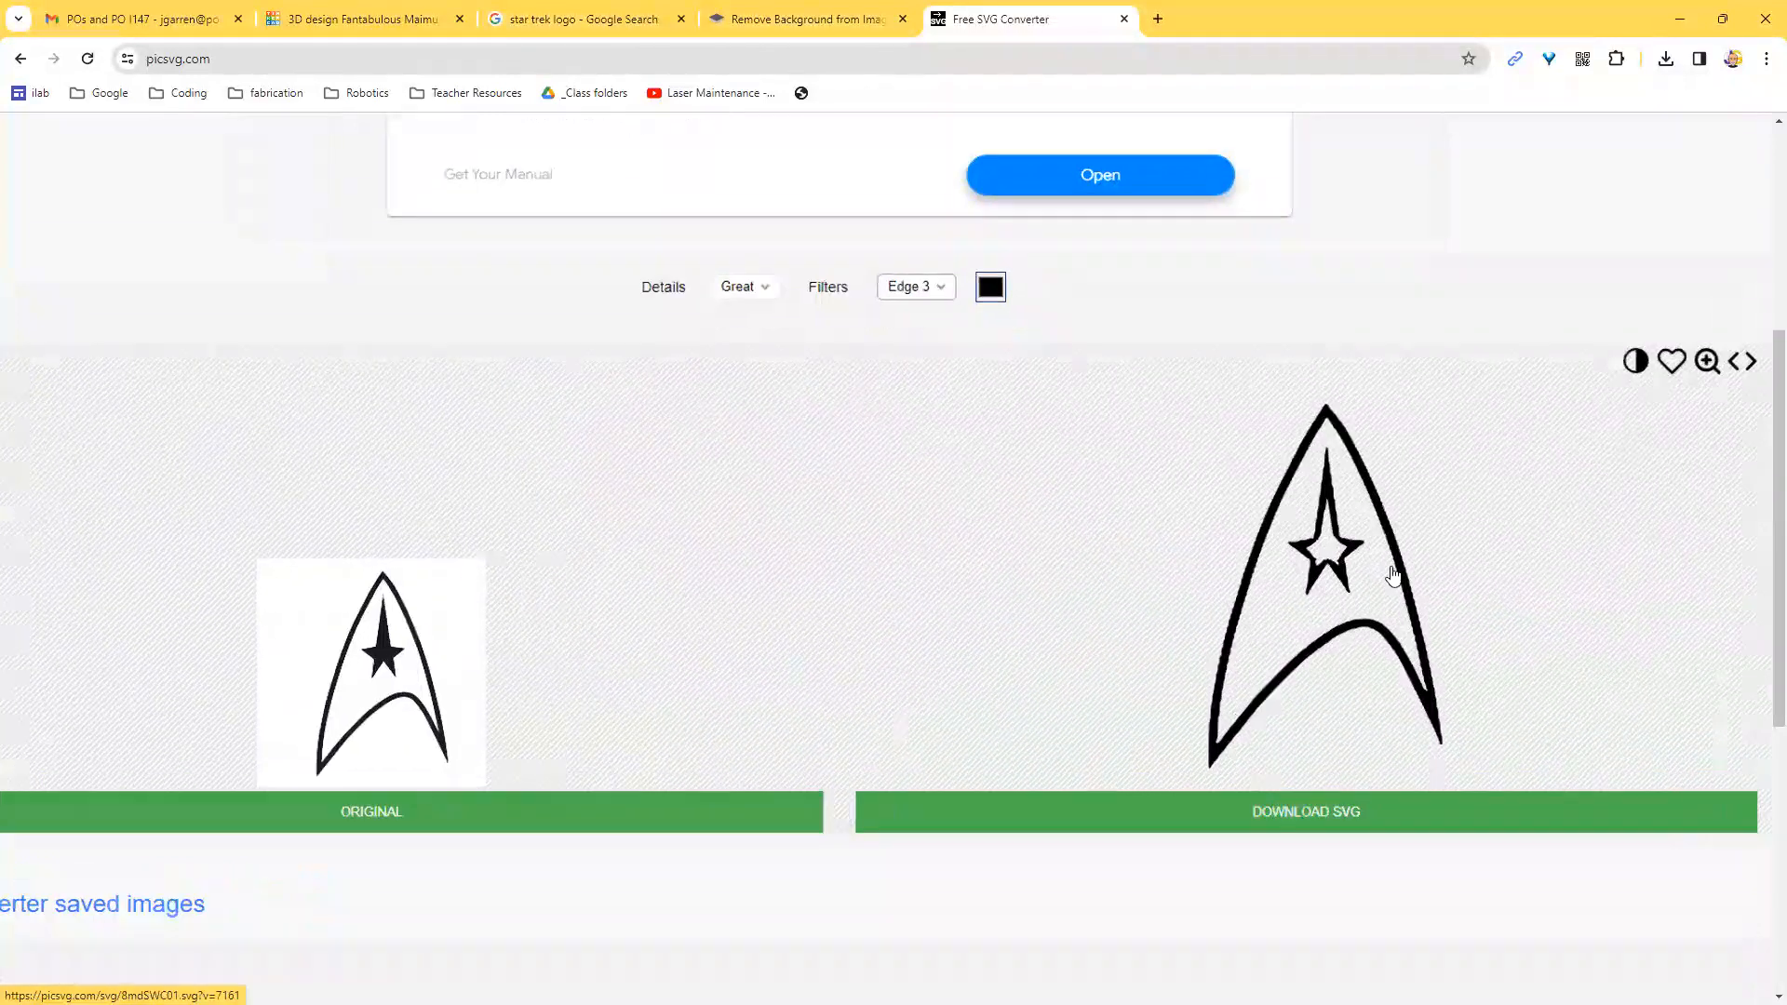
ctrl+scroll(1237, 570, up, 10)
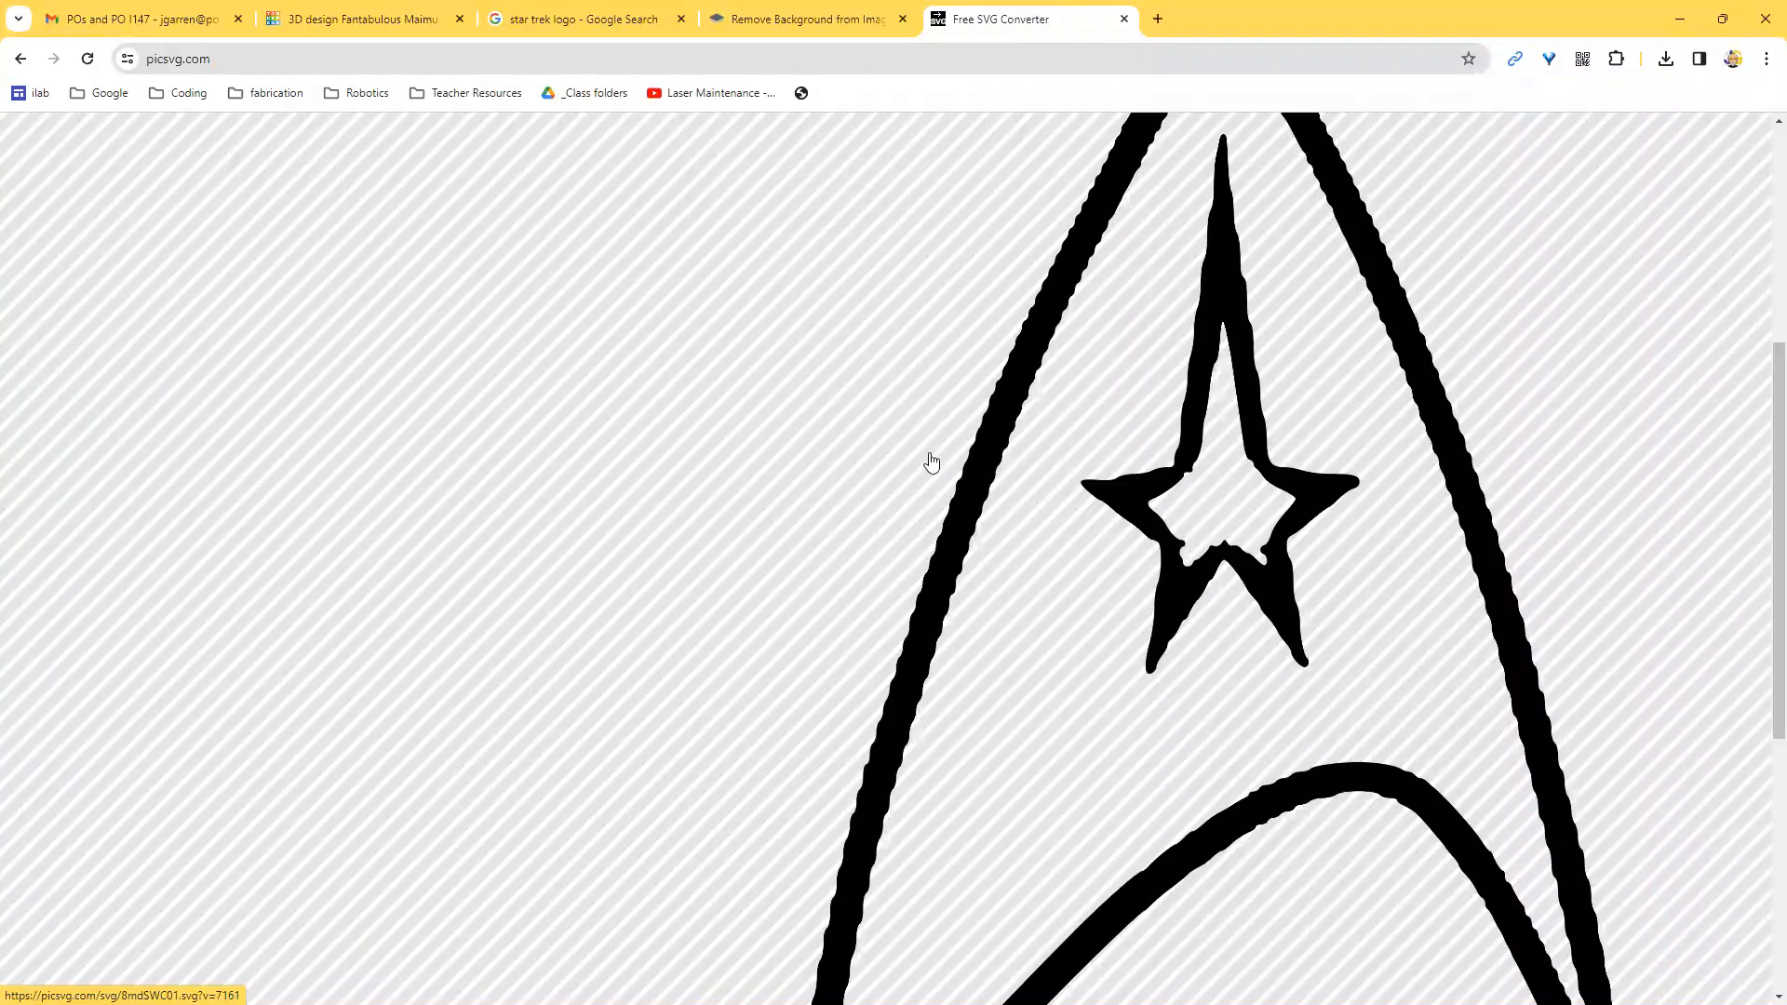
ctrl+scroll(932, 460, down, 1)
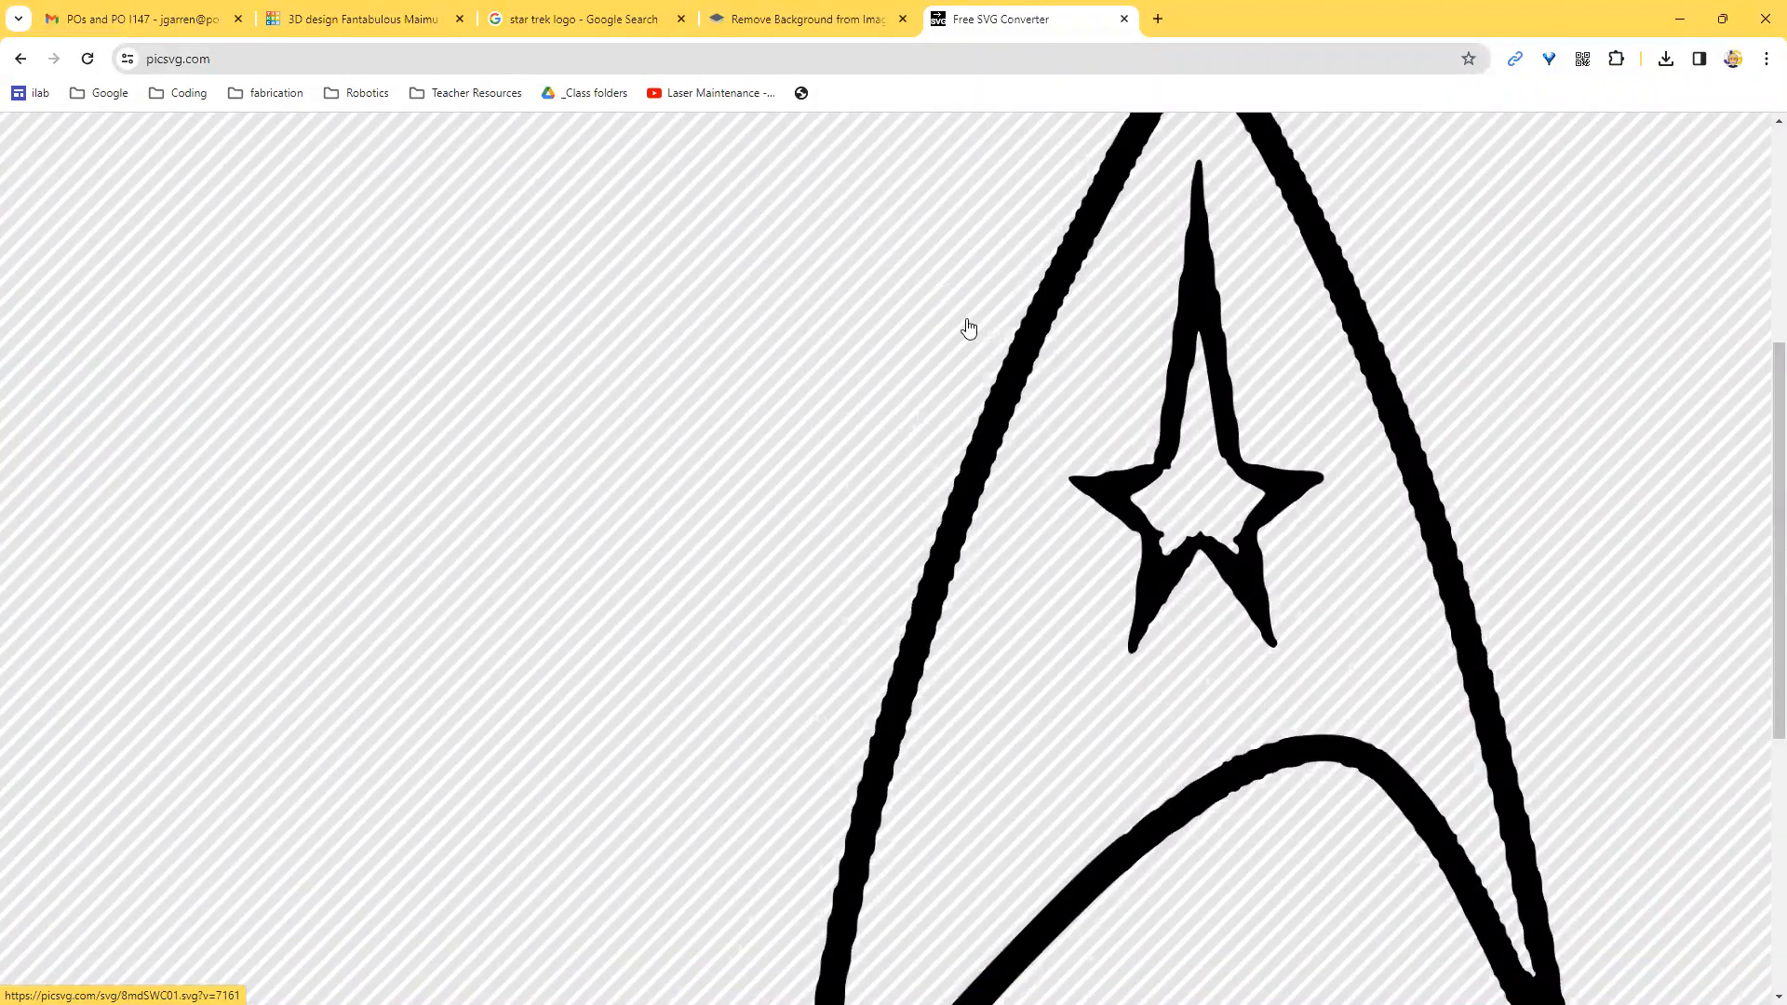
key(ctrl+0)
Try the Edge 4 and Internal 1 filters on the converted logo.
click(960, 414)
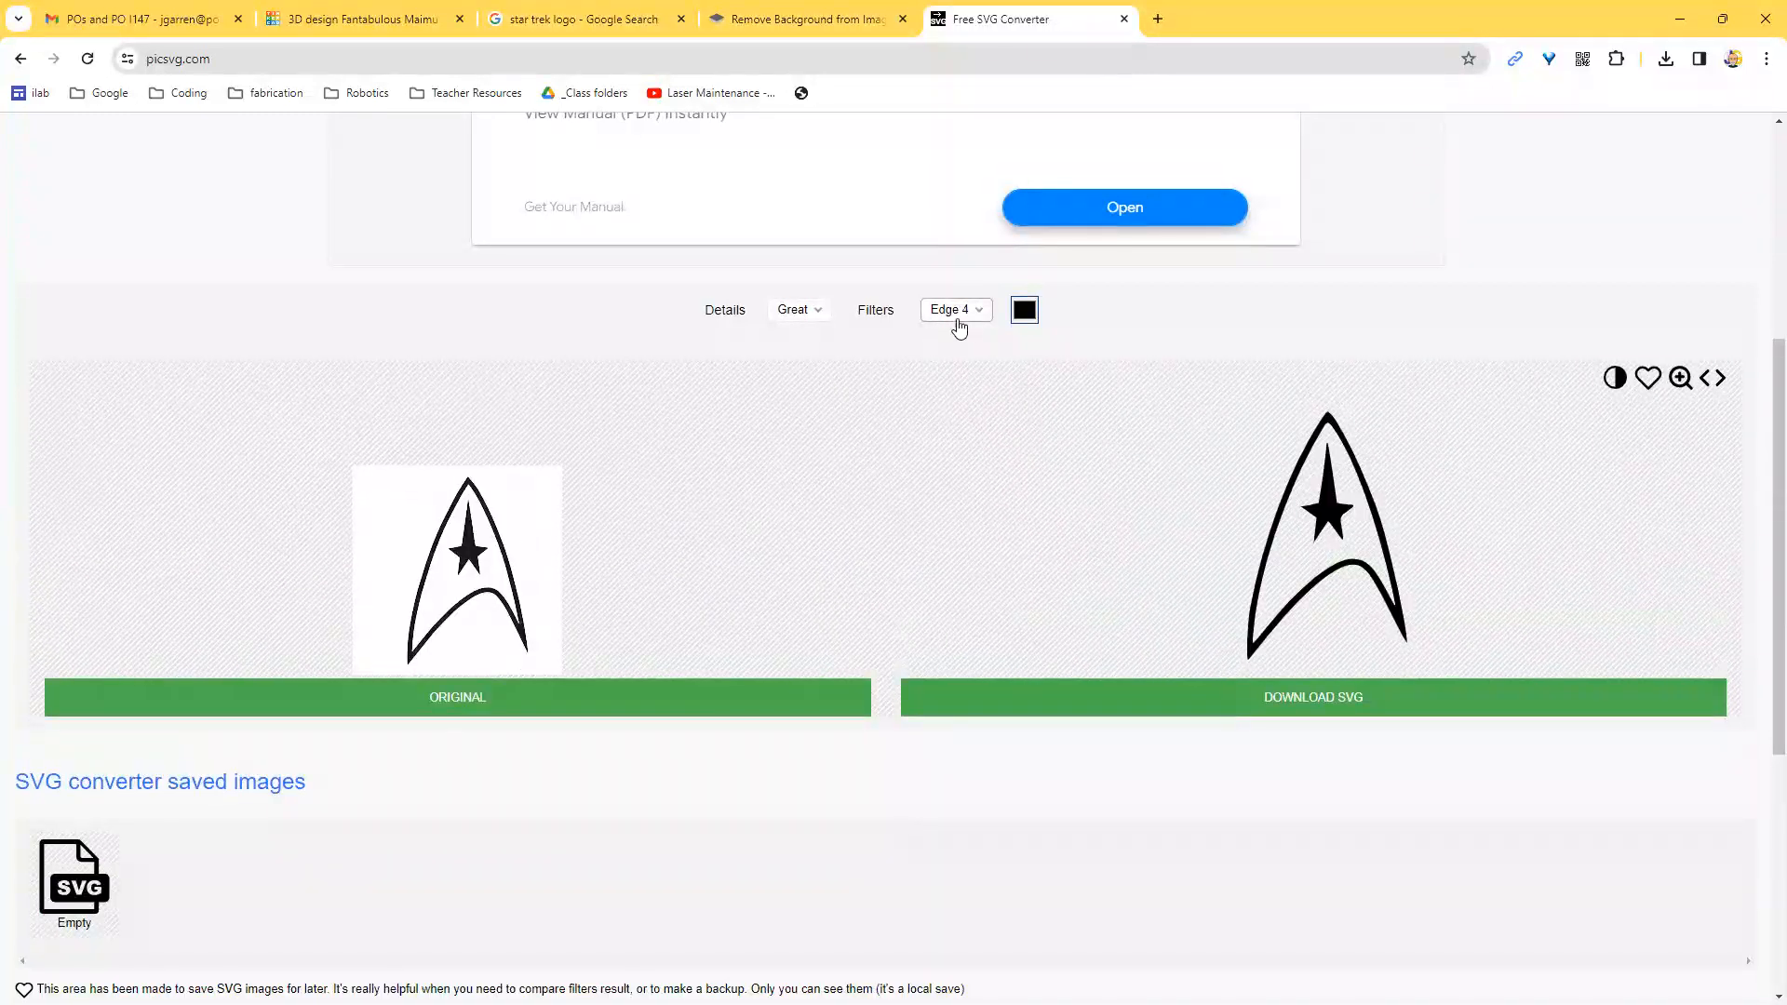
click(968, 316)
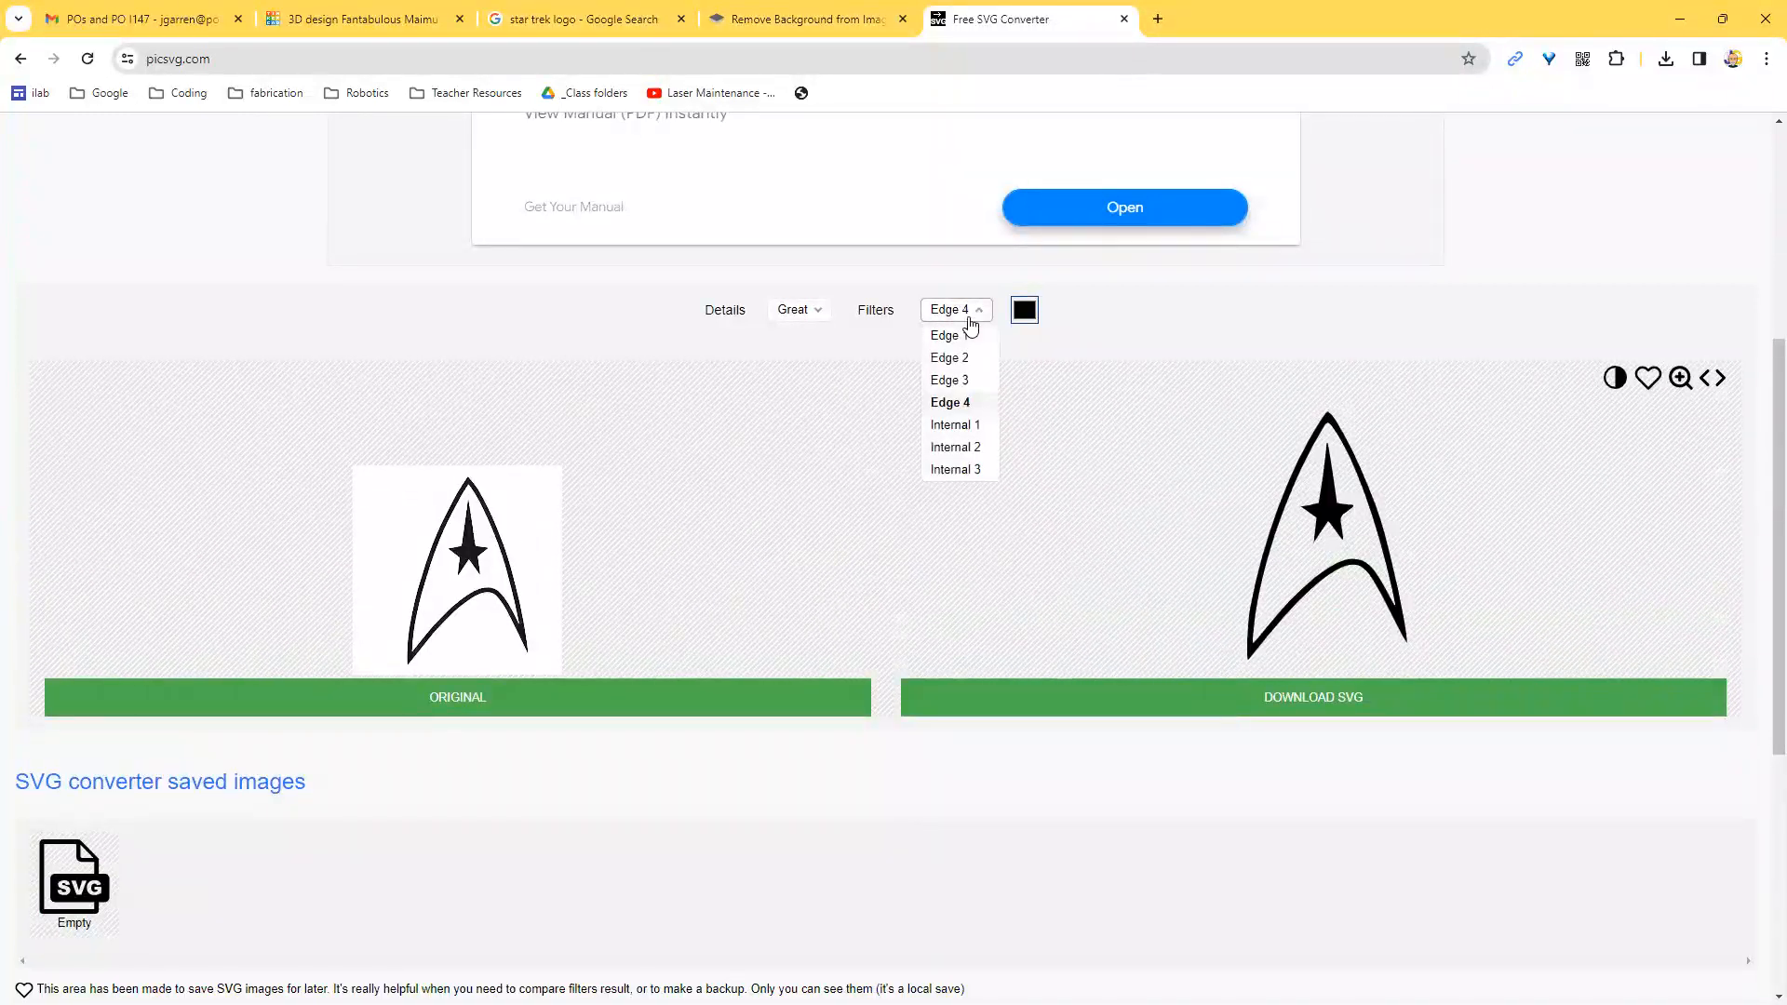
click(949, 426)
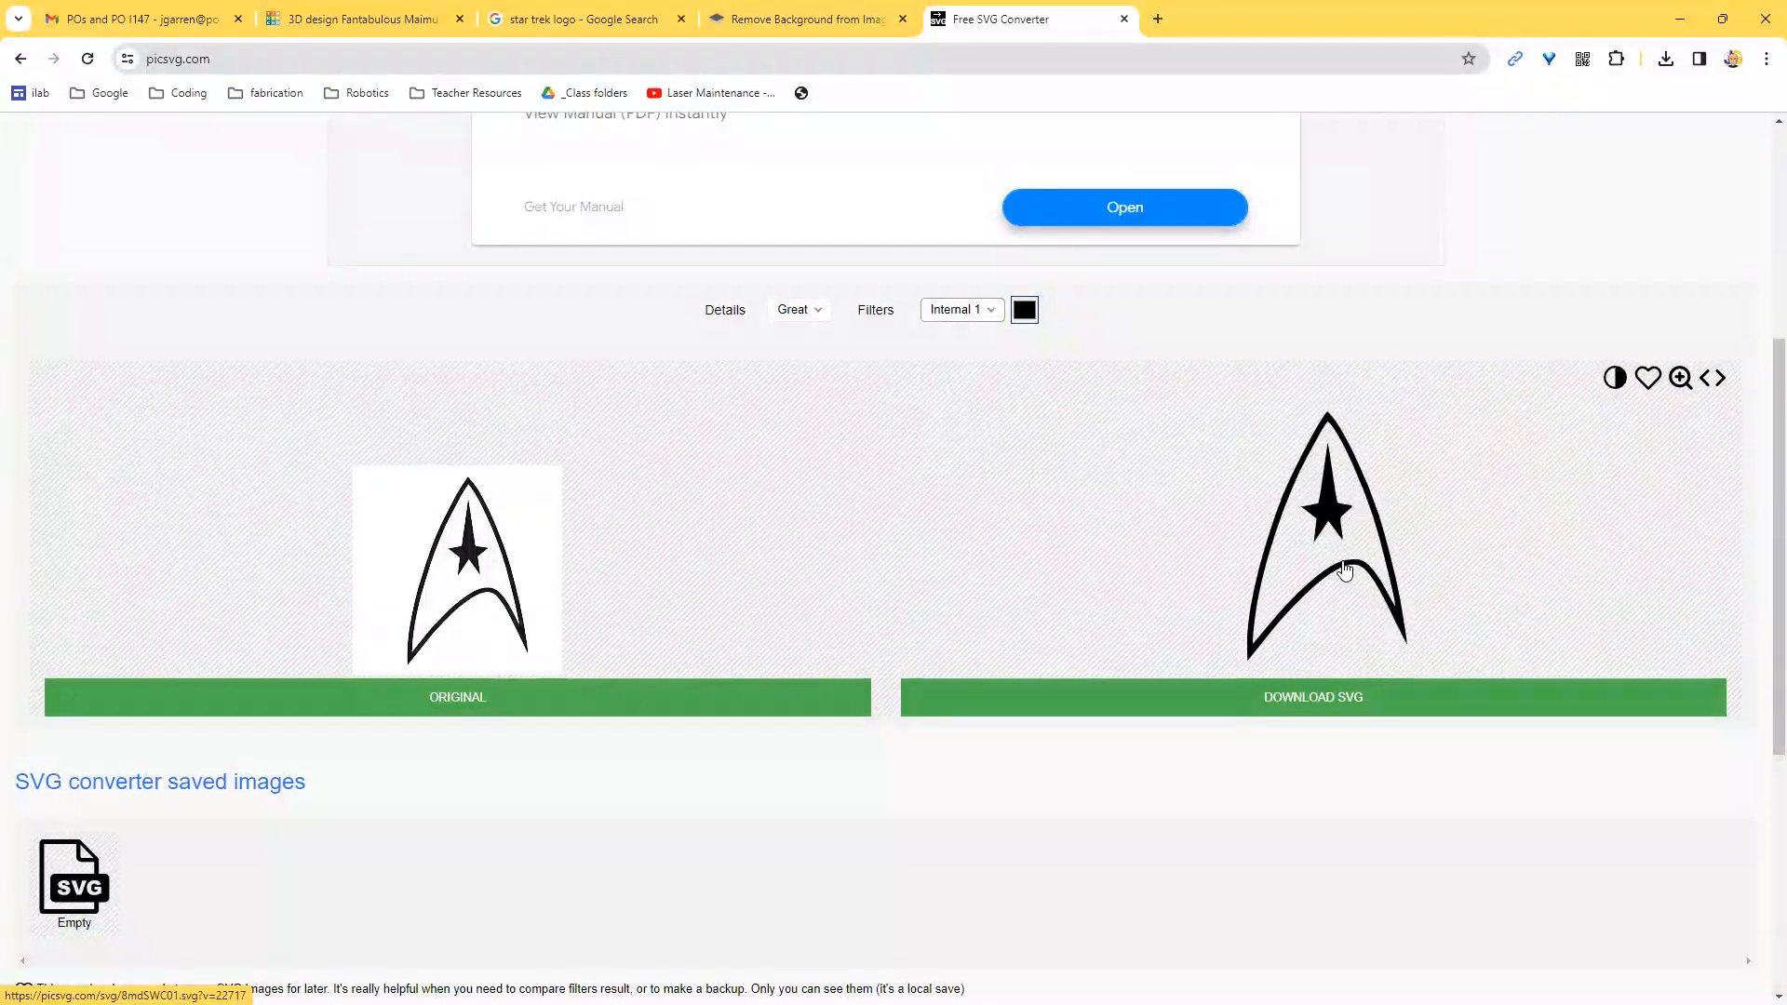
Set the conversion filter to Internal 2 and download the logo as an SVG file.
click(973, 317)
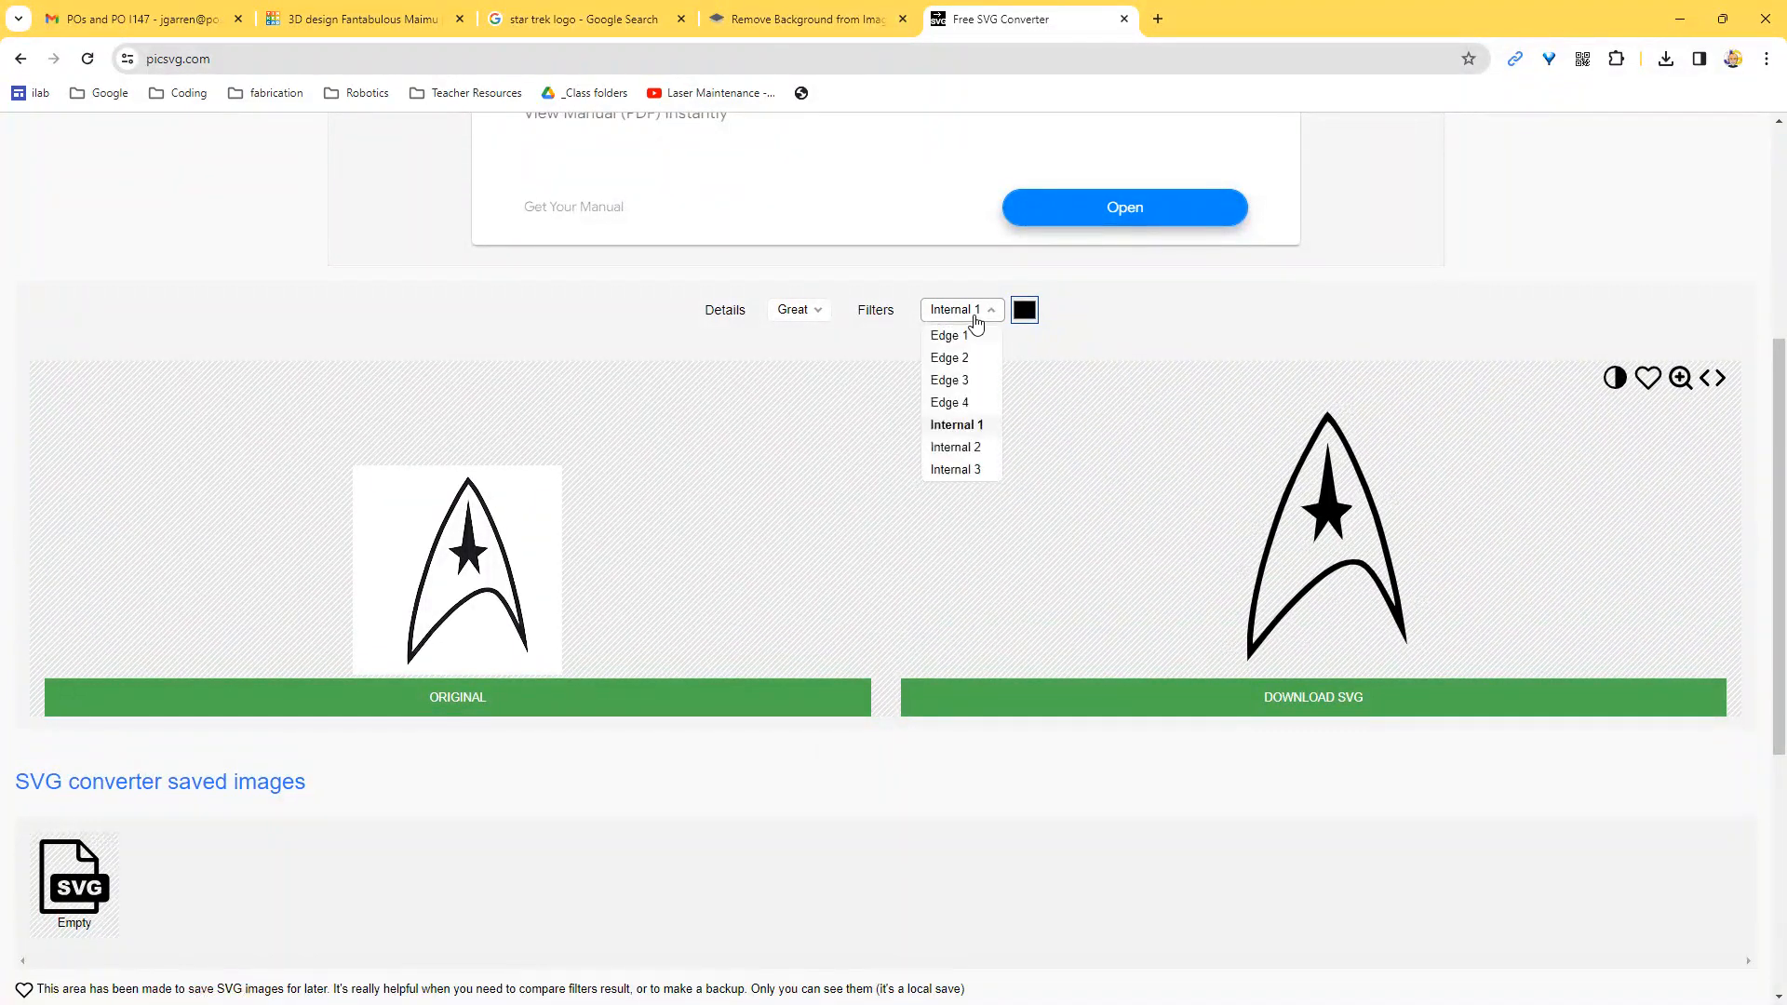
click(973, 449)
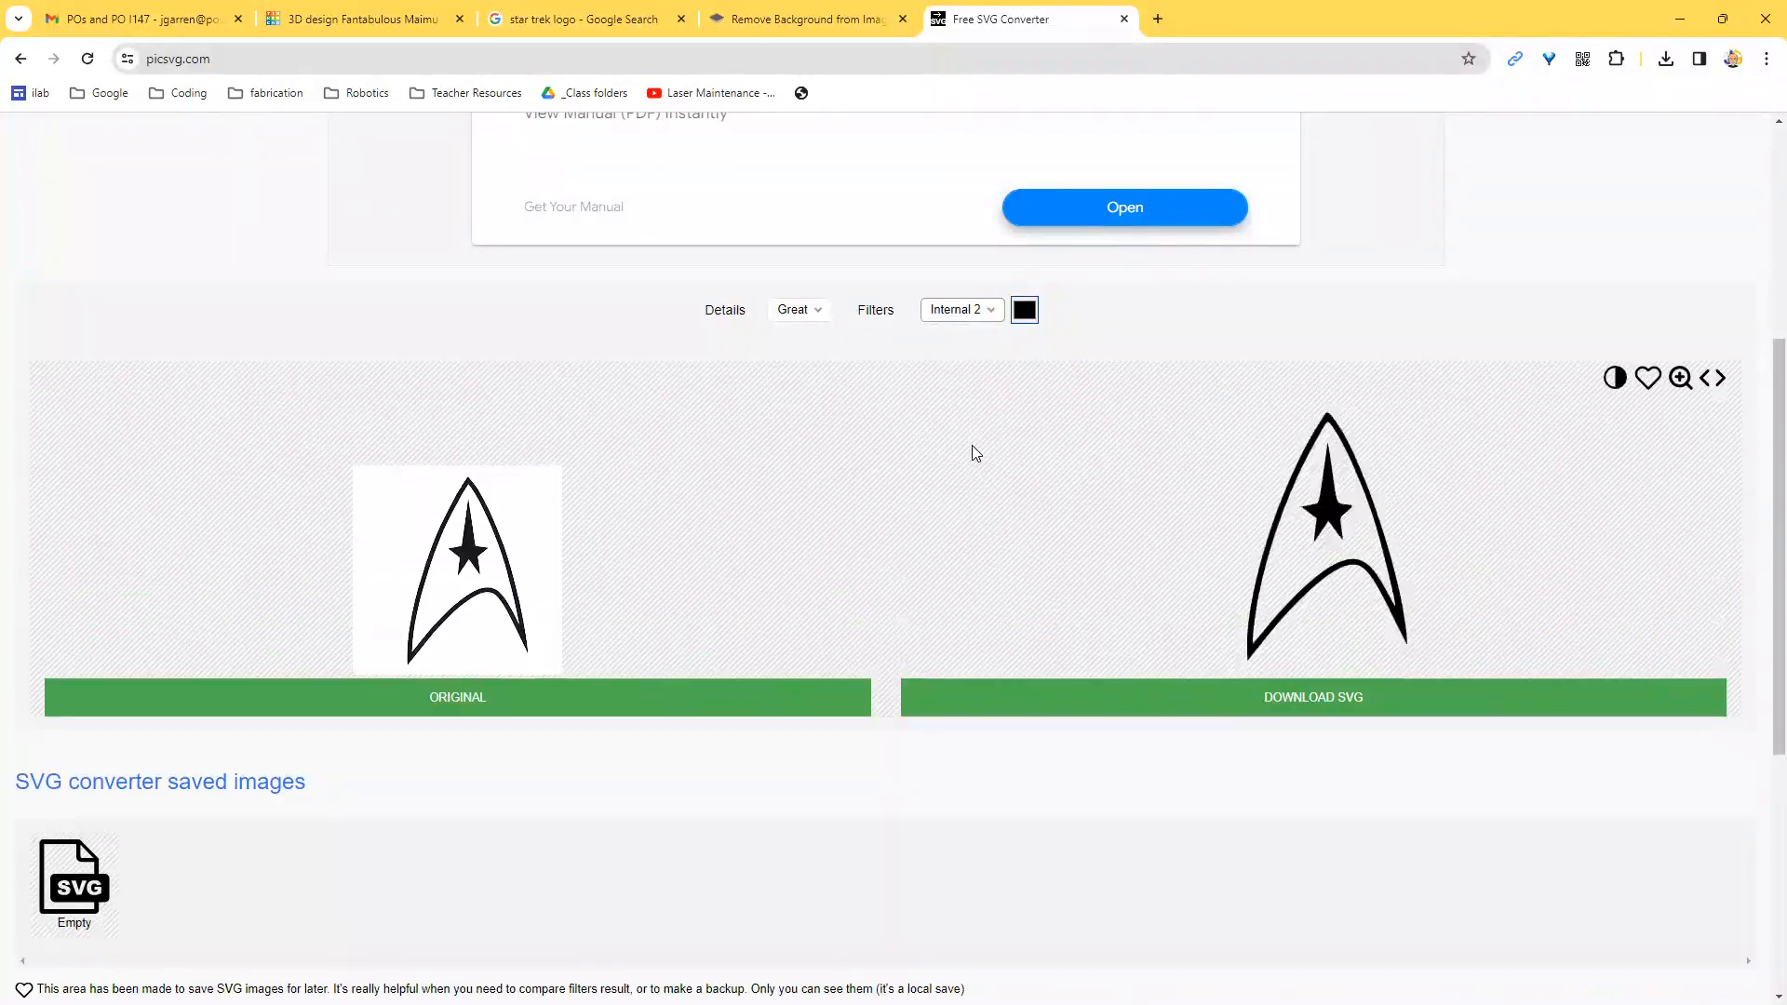
click(1312, 720)
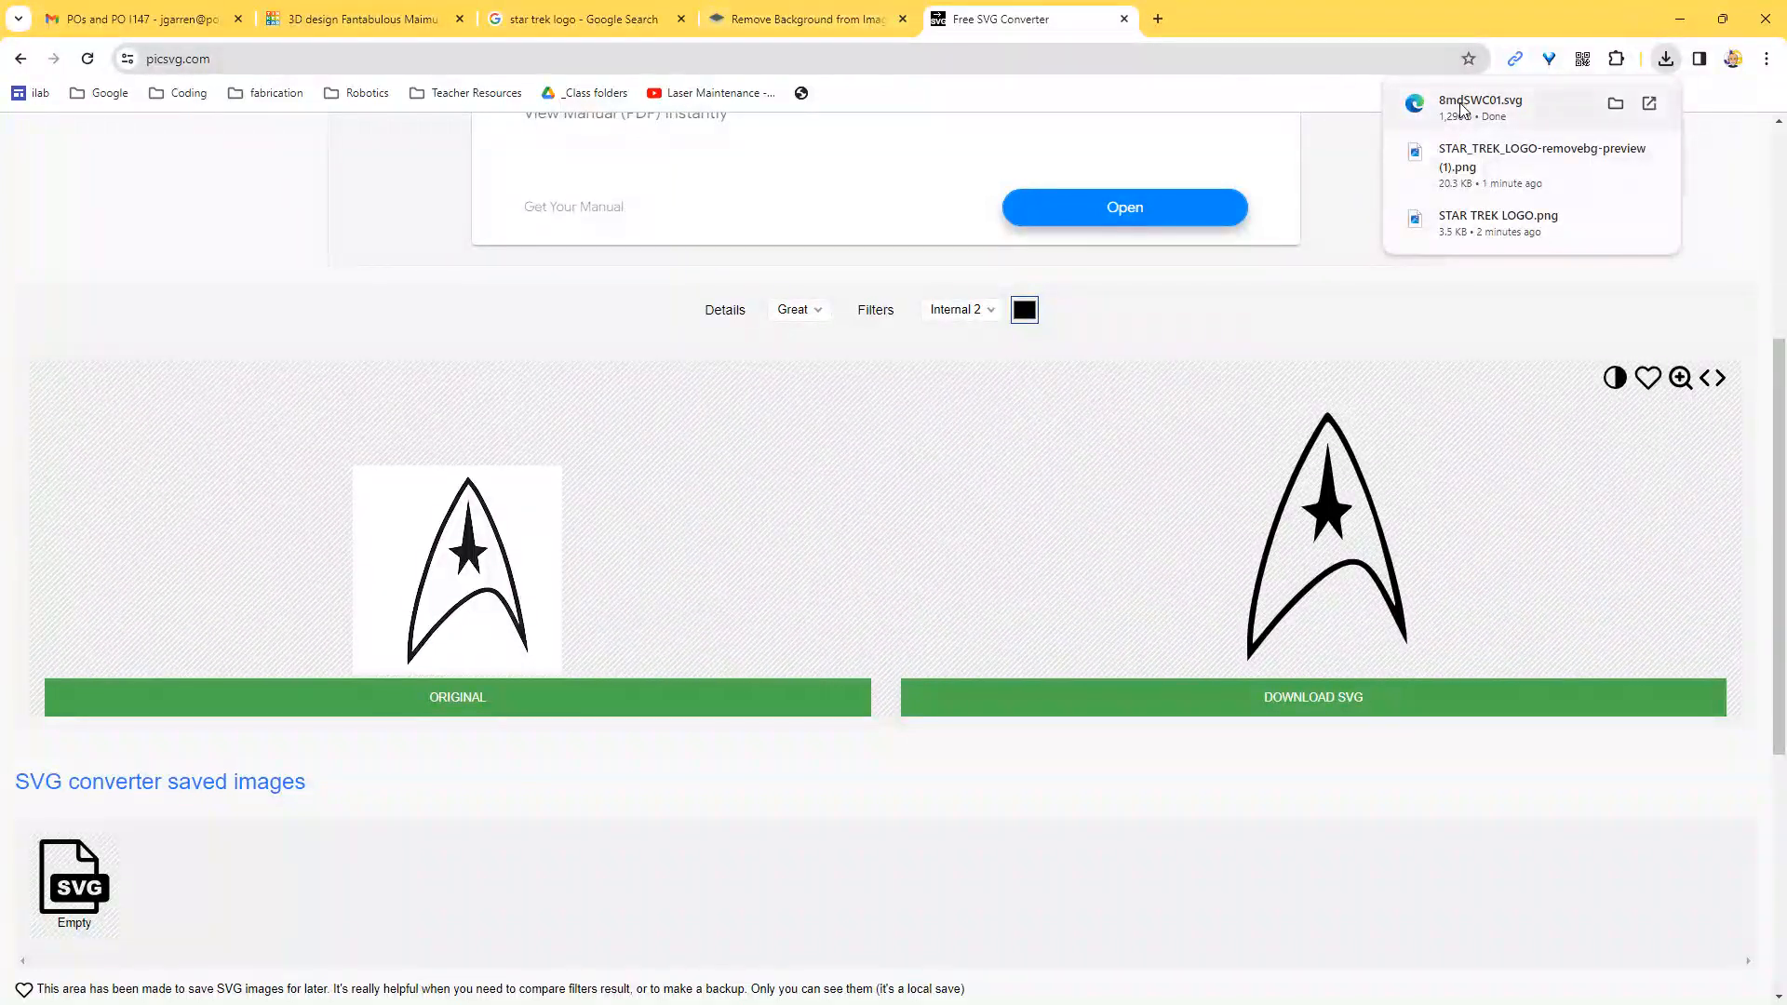
Switch to the Tinkercad design and choose 8mdSWC01 from Downloads as the shape file to import.
click(363, 19)
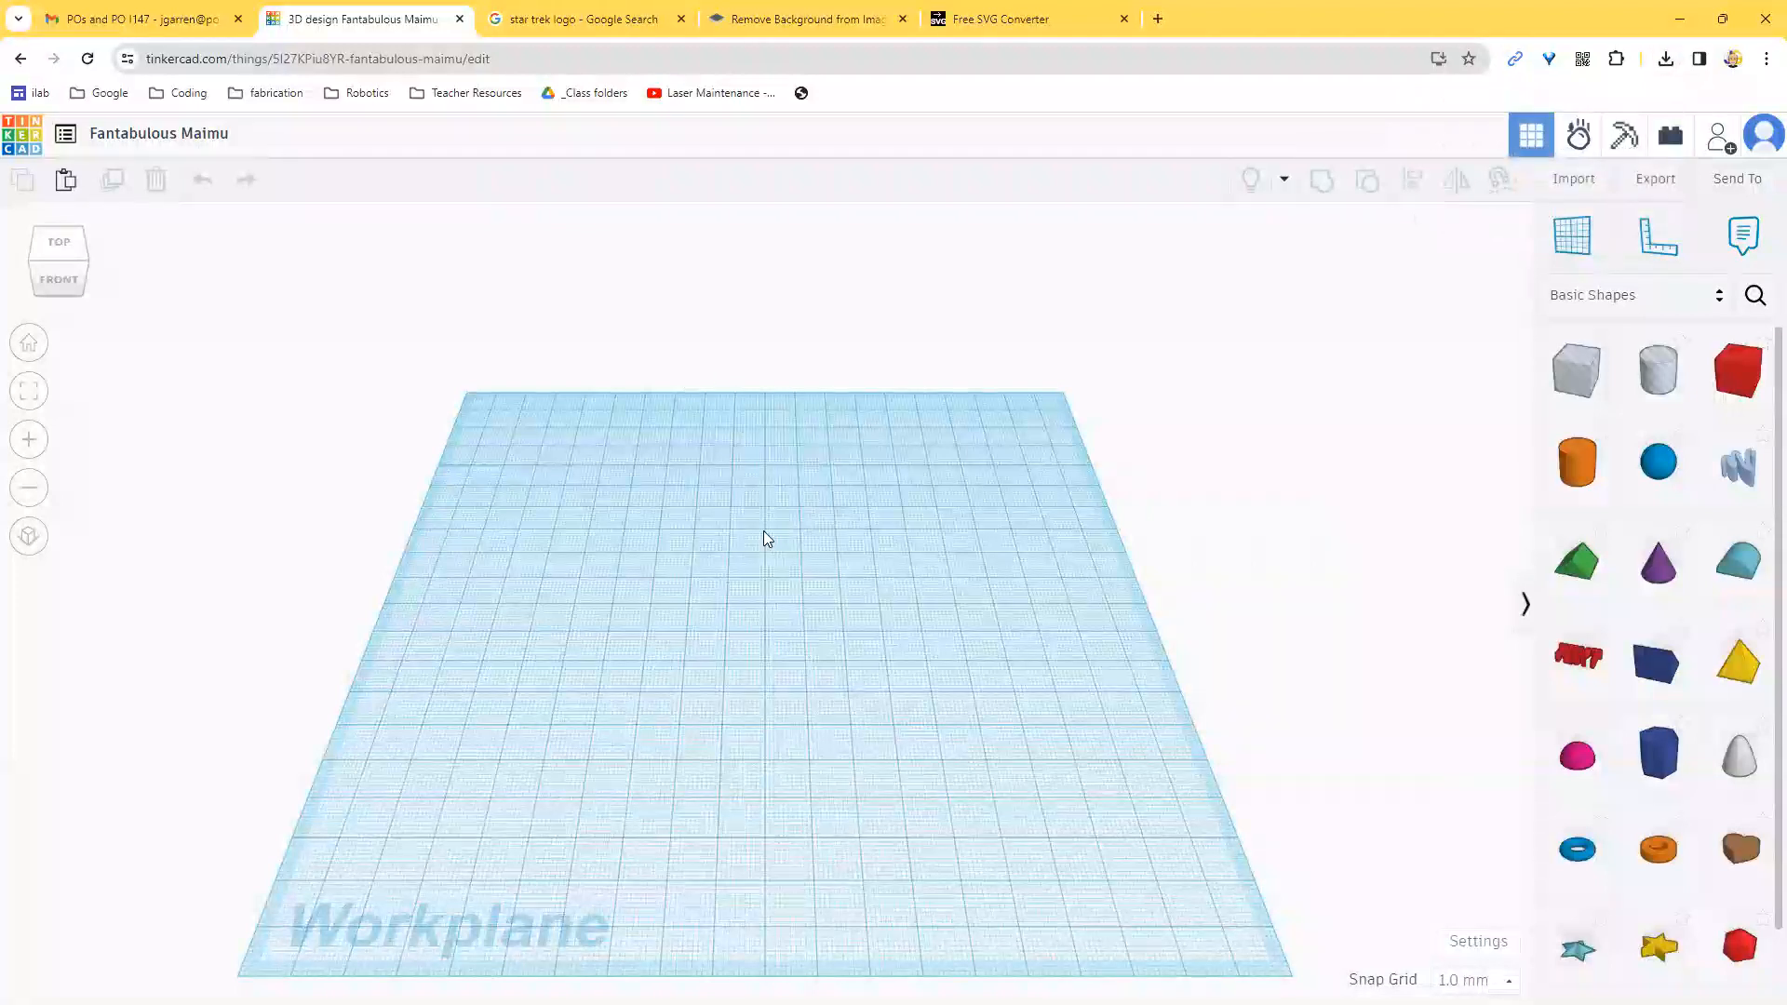
click(1573, 181)
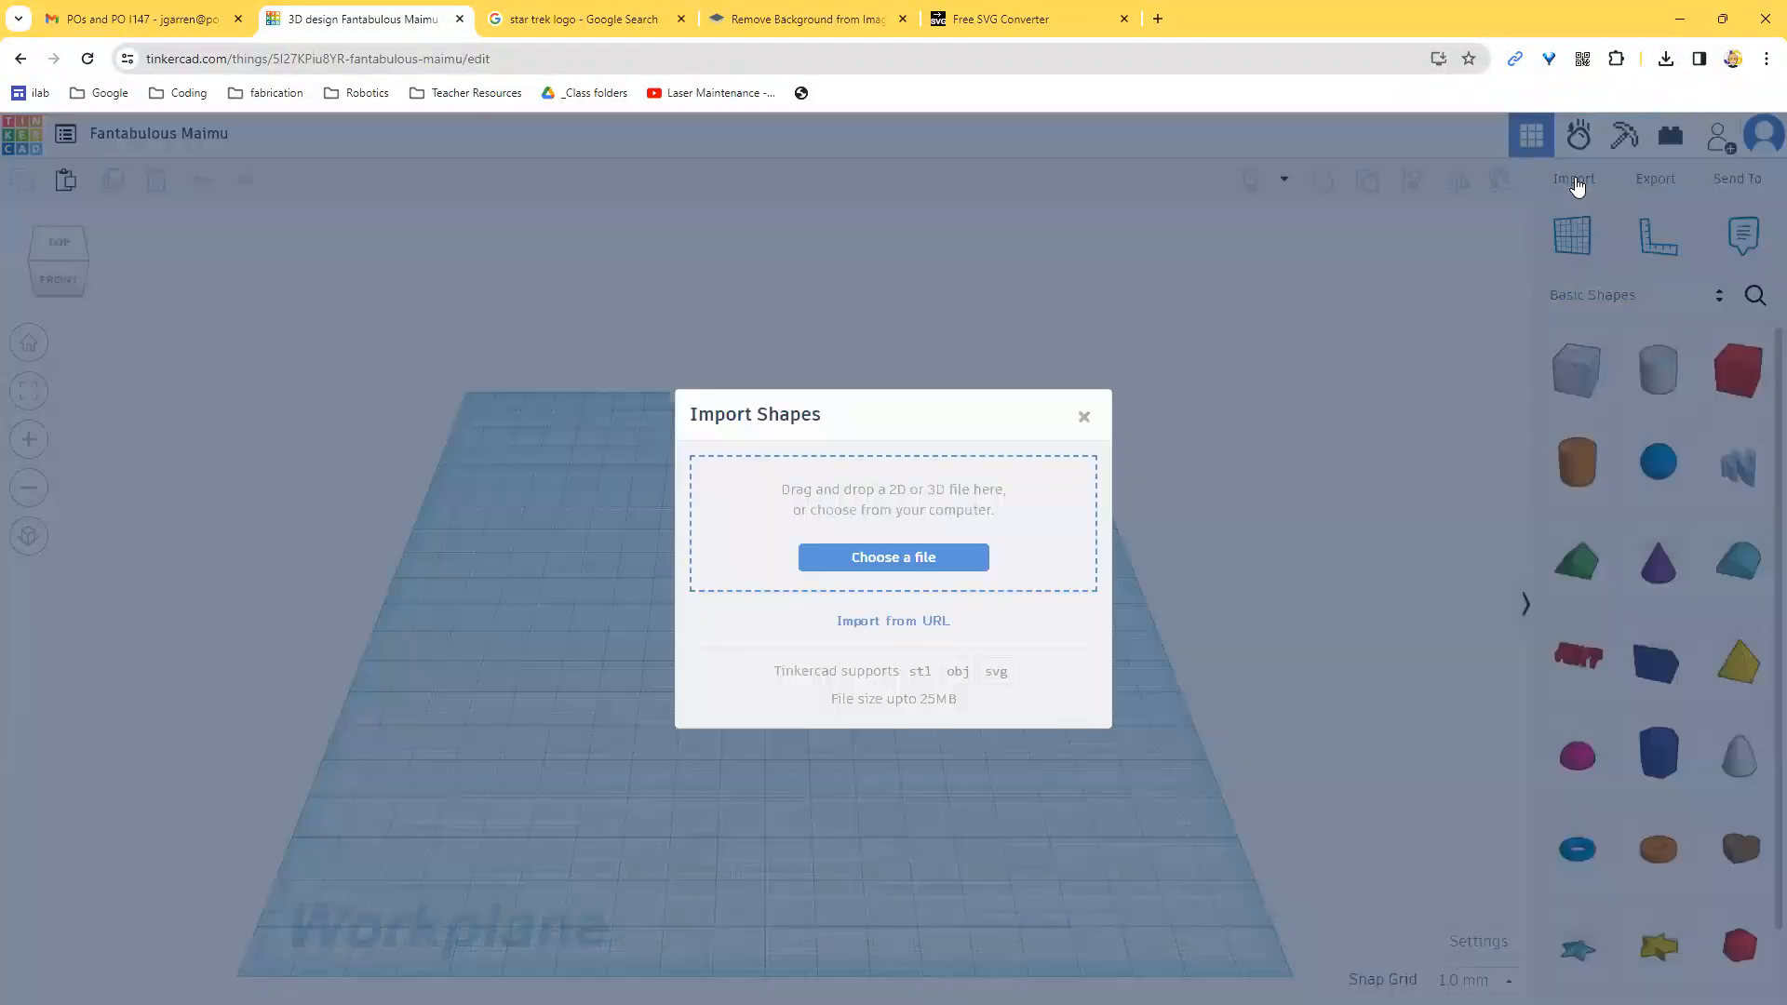
click(895, 556)
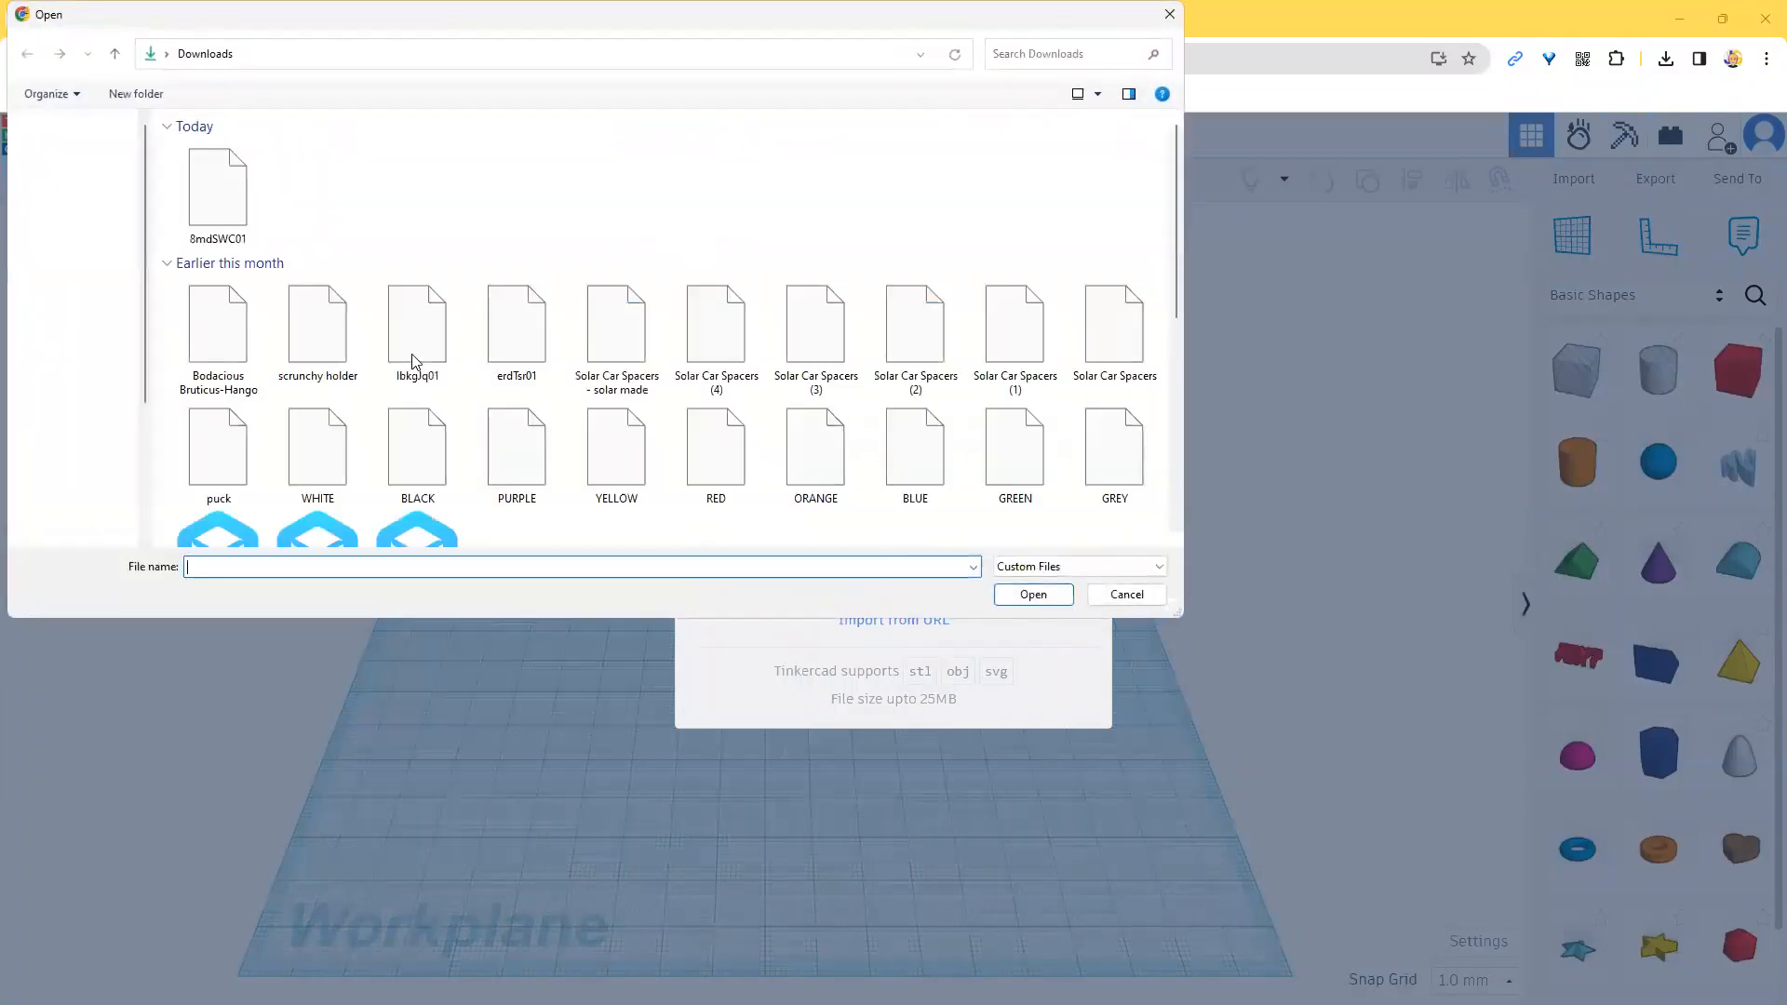
click(84, 213)
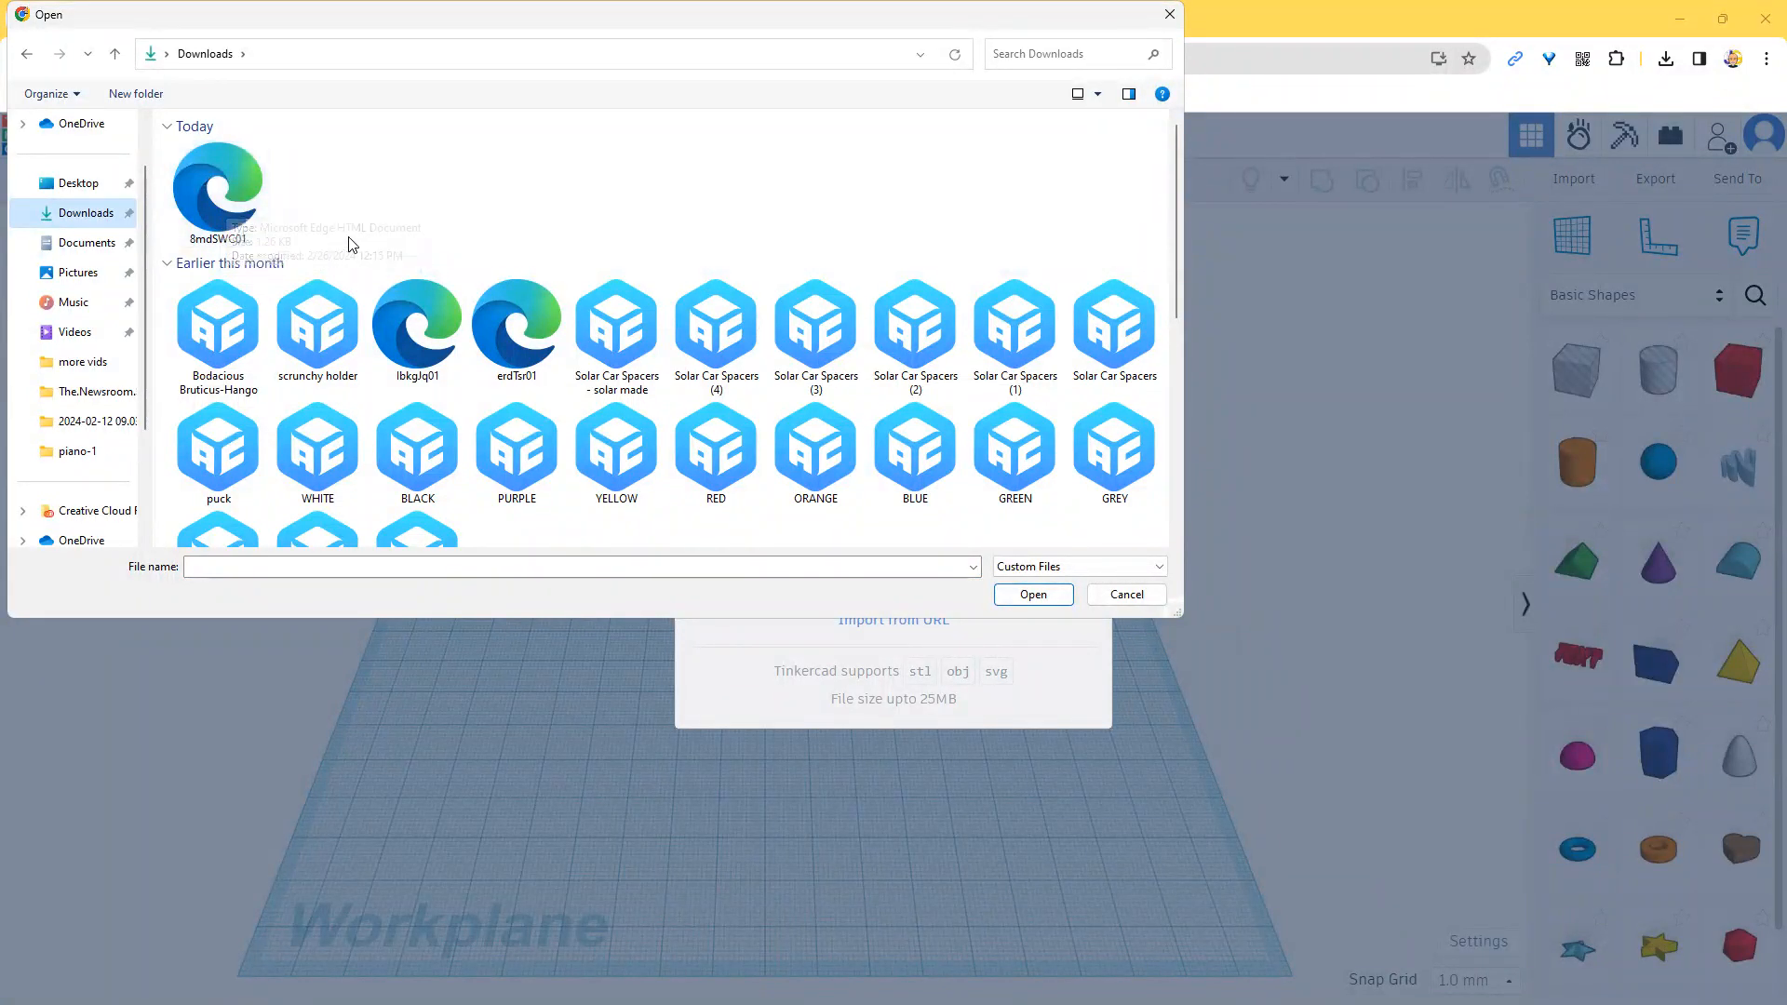
click(223, 201)
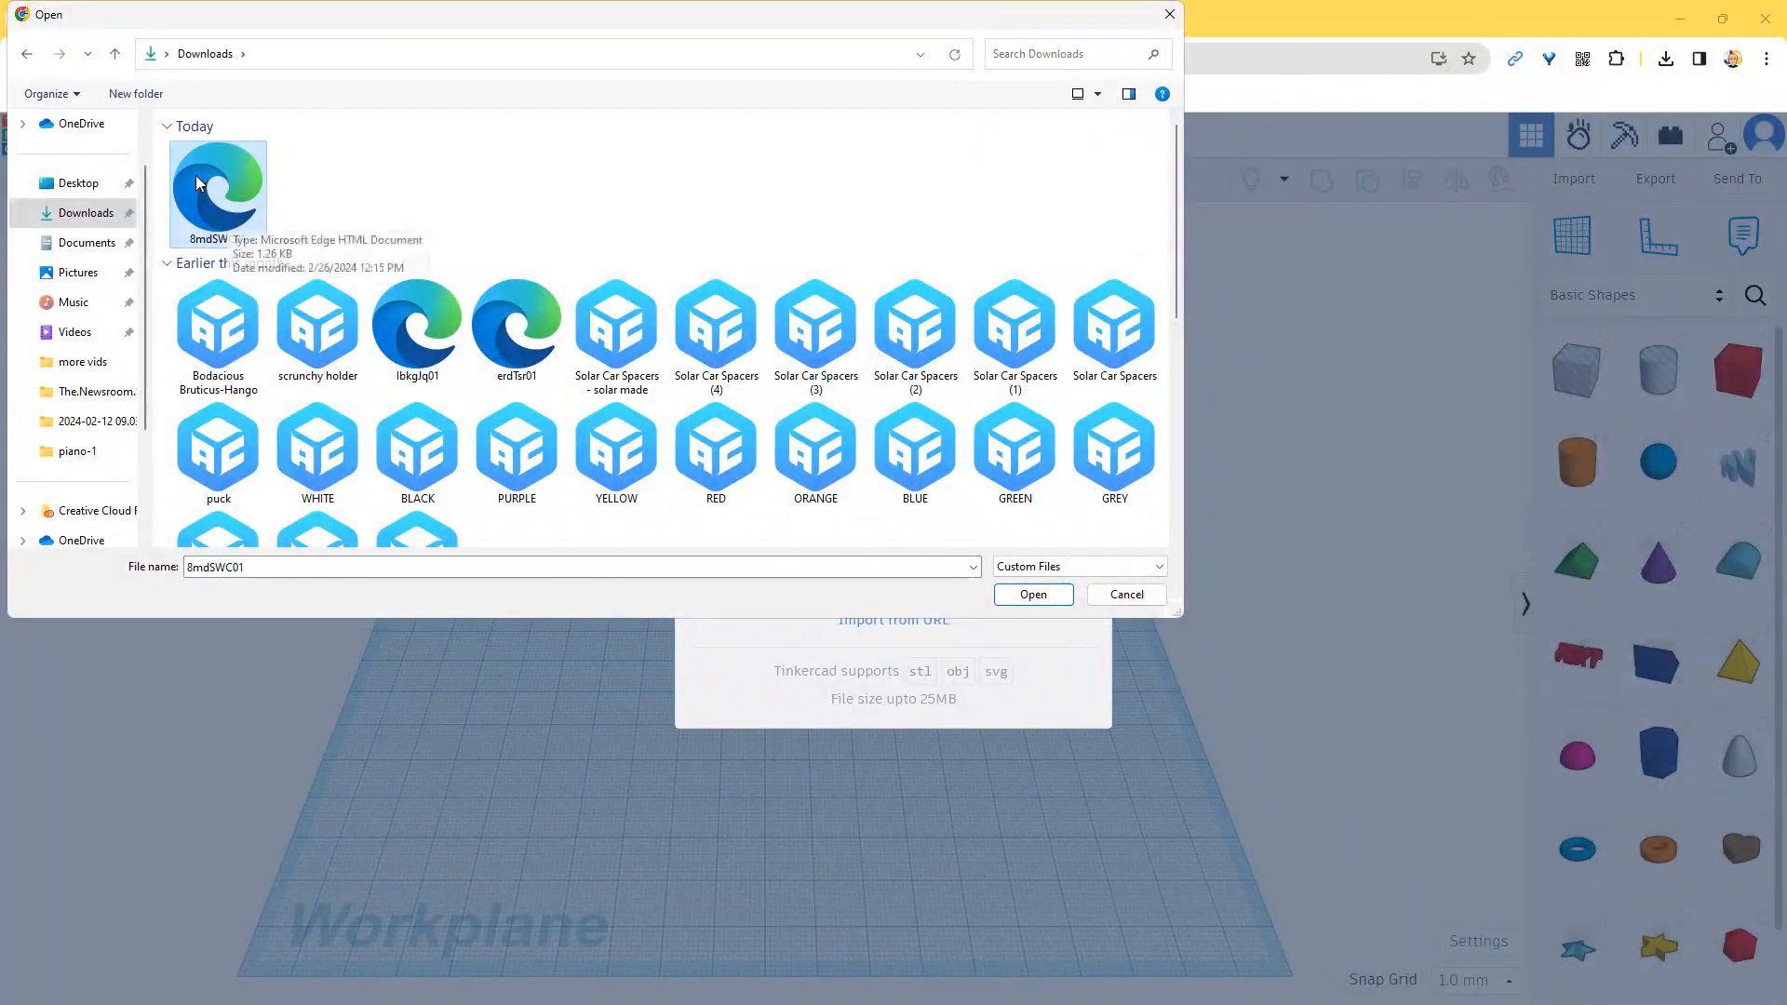
click(1031, 598)
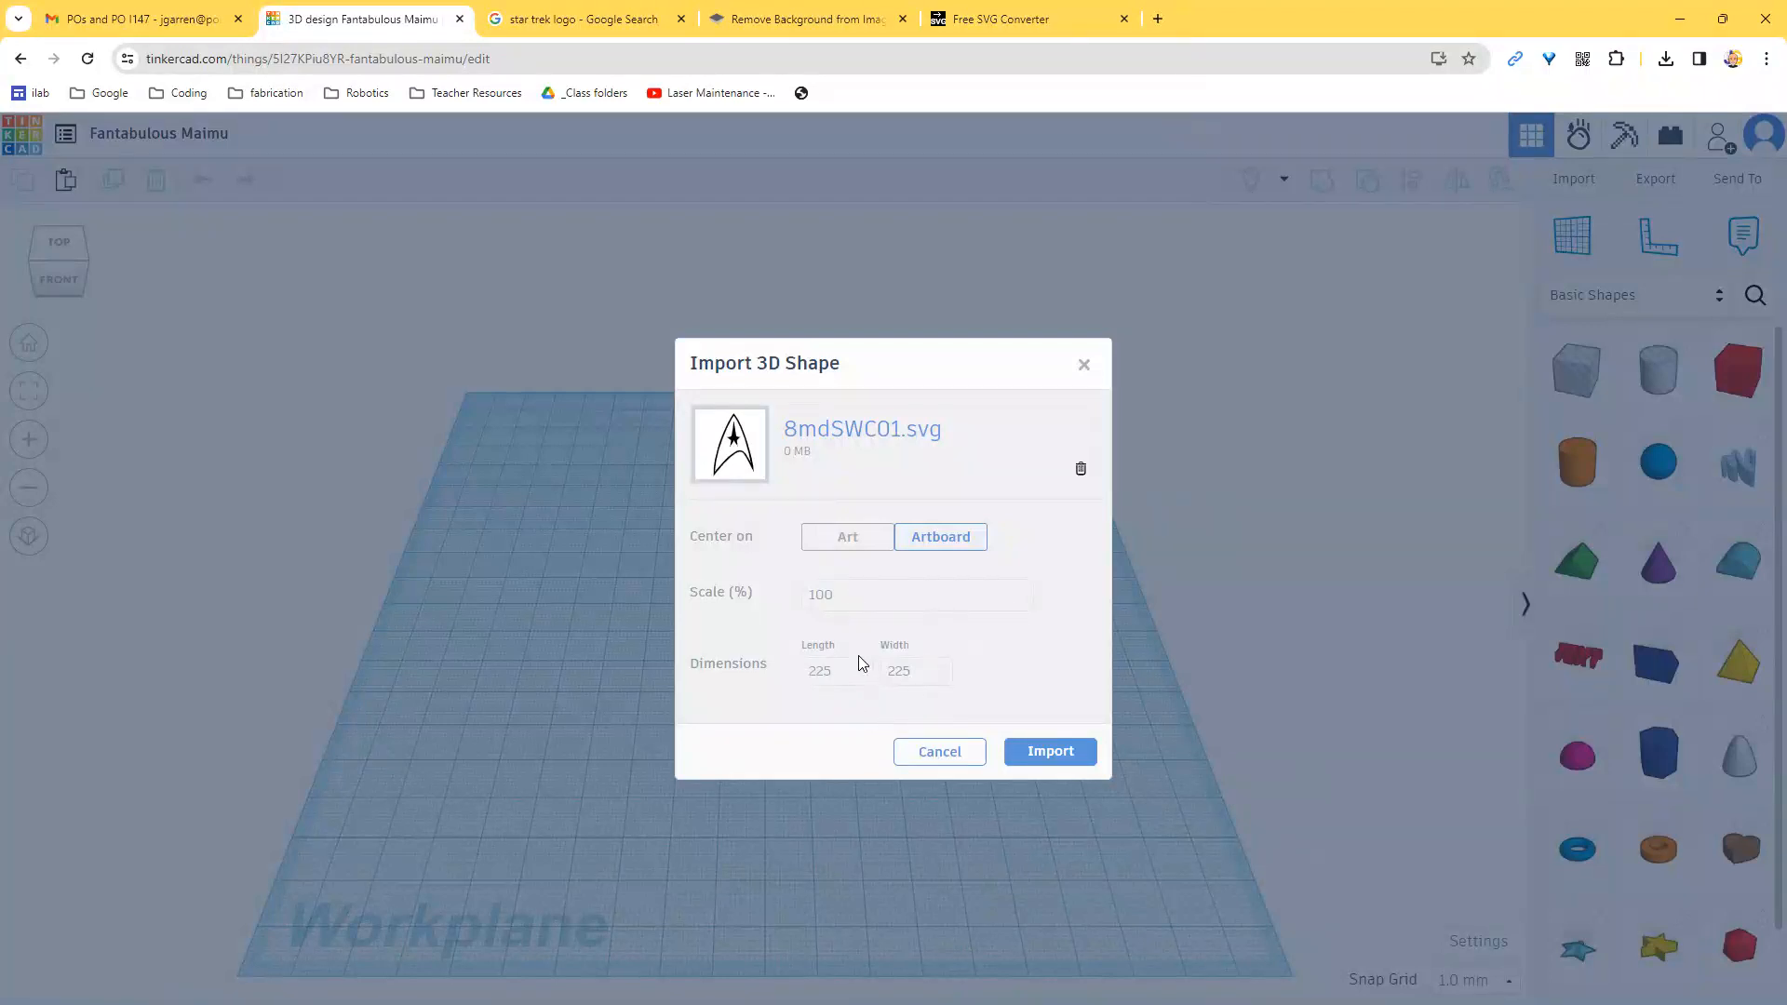
Set the import scale to 75% and import the logo shape onto the workplane.
click(843, 594)
key(BackSpace)
key(BackSpace)
text(50)
key(BackSpace)
key(BackSpace)
text(75)
click(1047, 758)
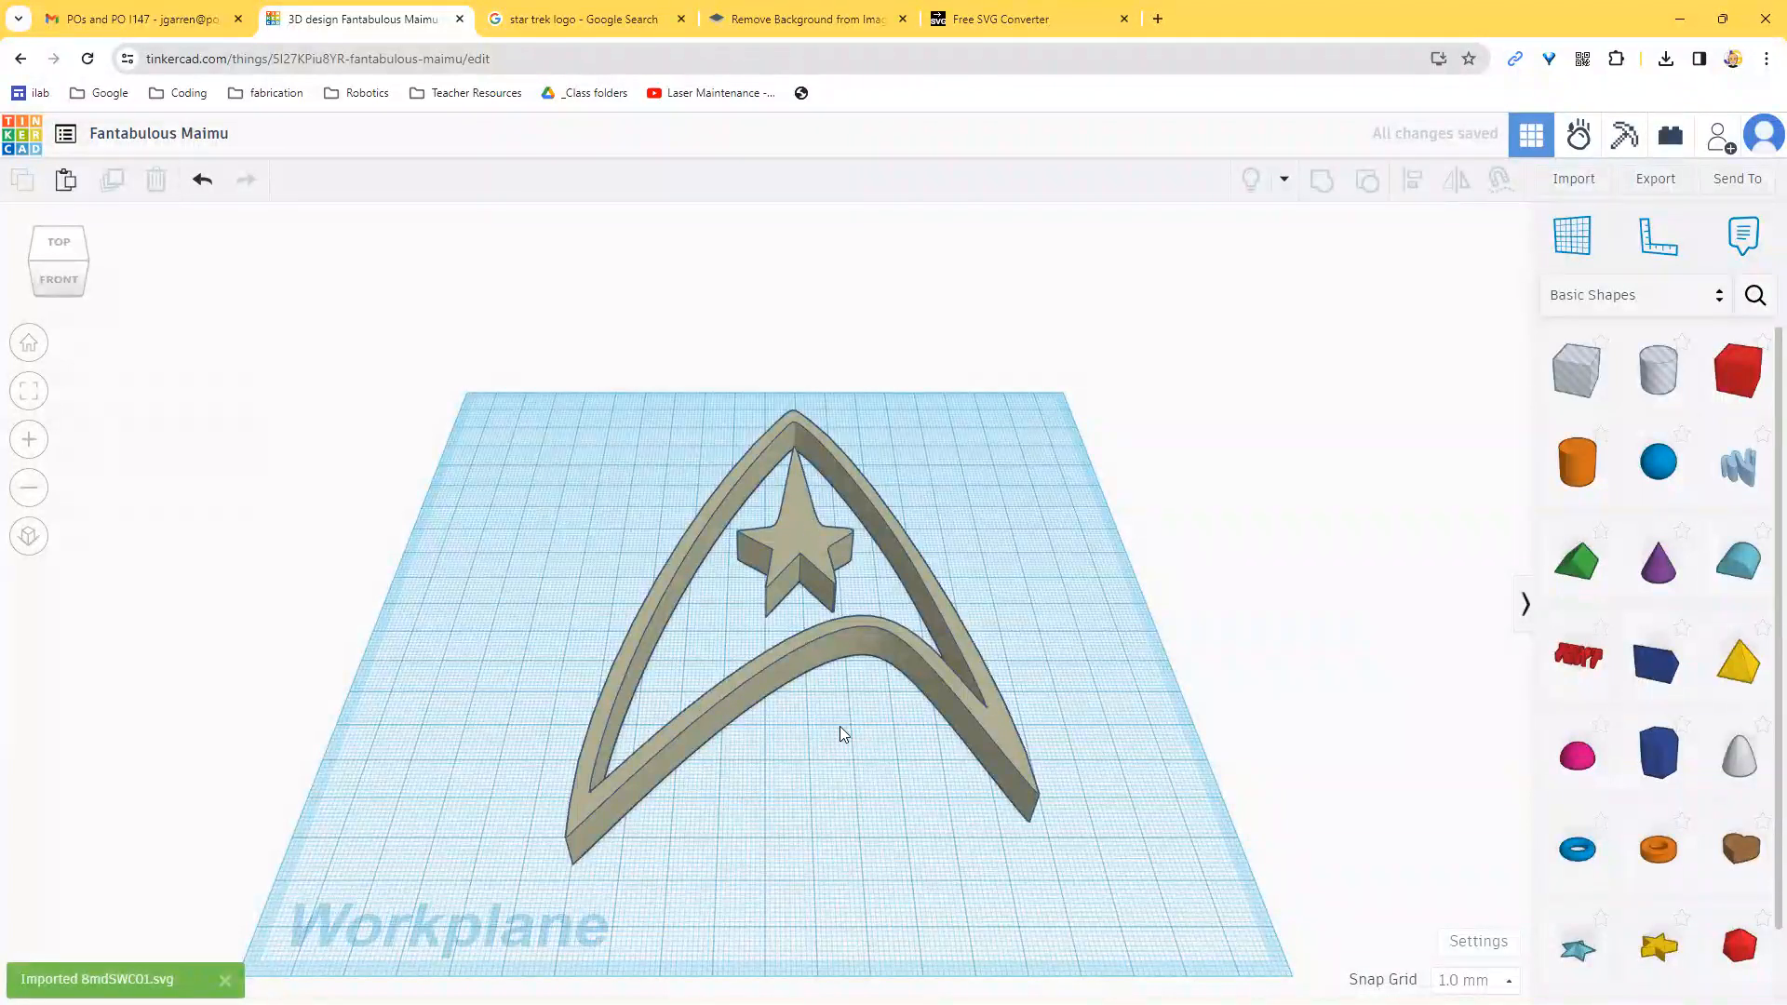
Set the imported logo's height above the workplane to 2 mm.
right_drag(819, 669, 856, 771)
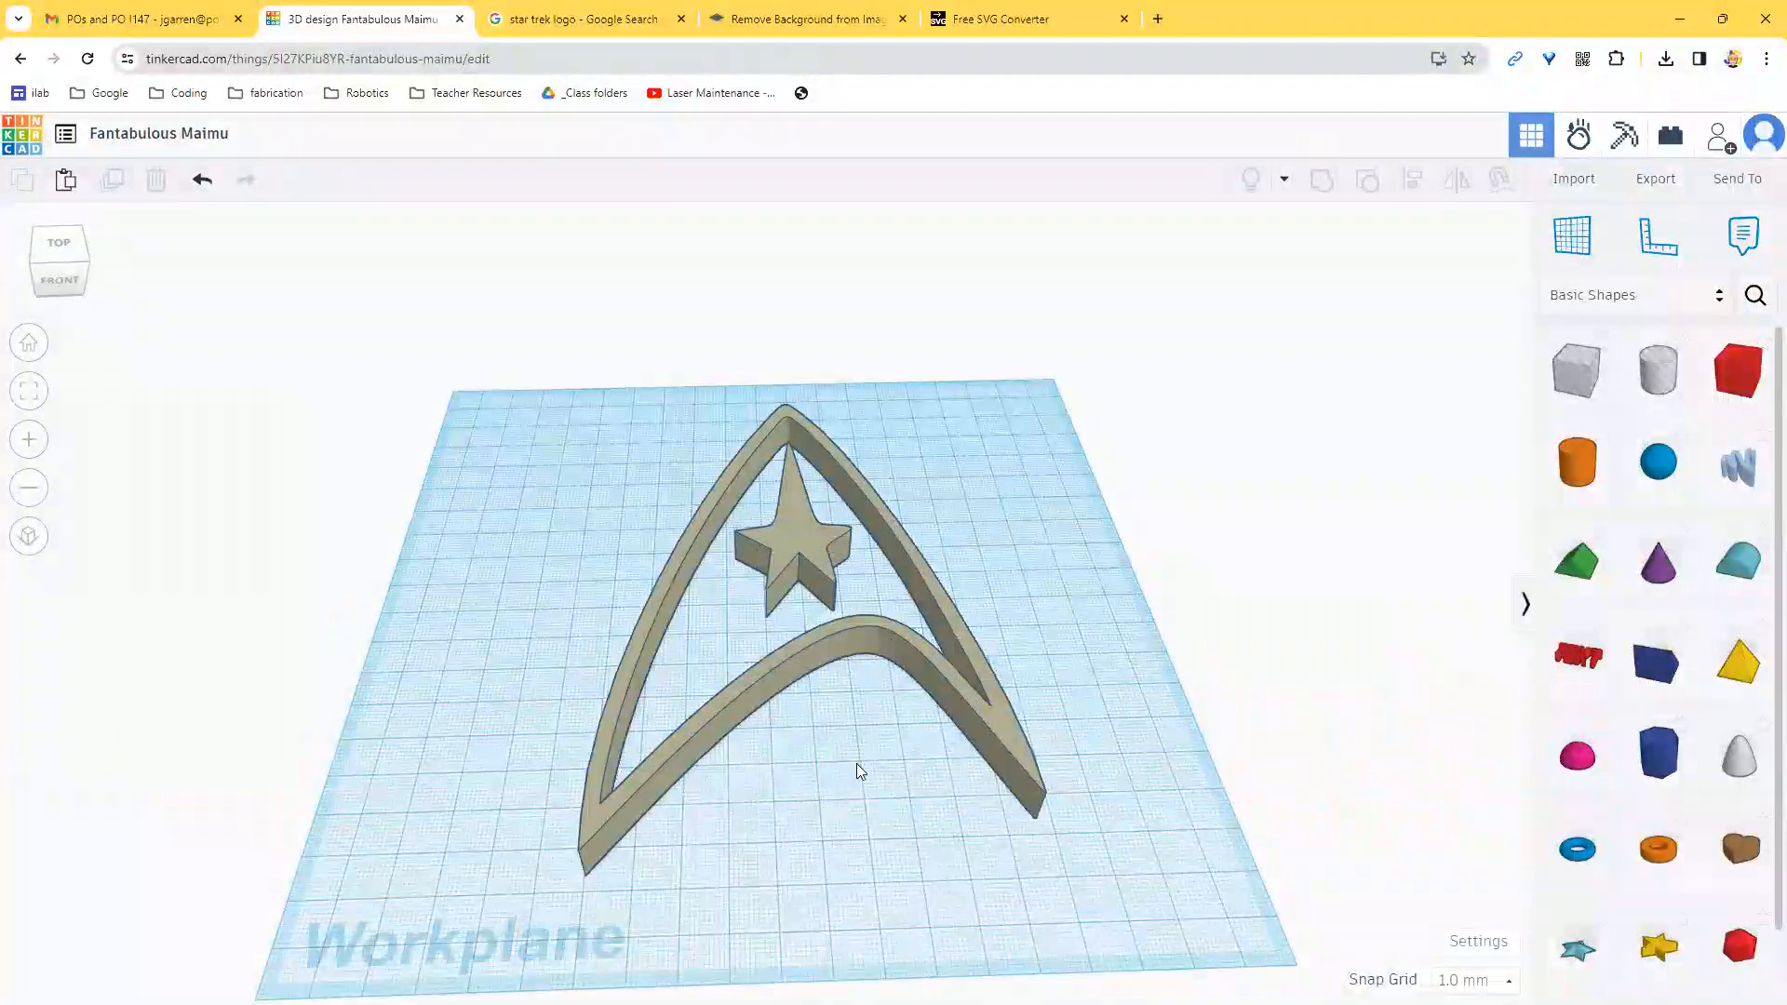
right_drag(772, 510, 777, 530)
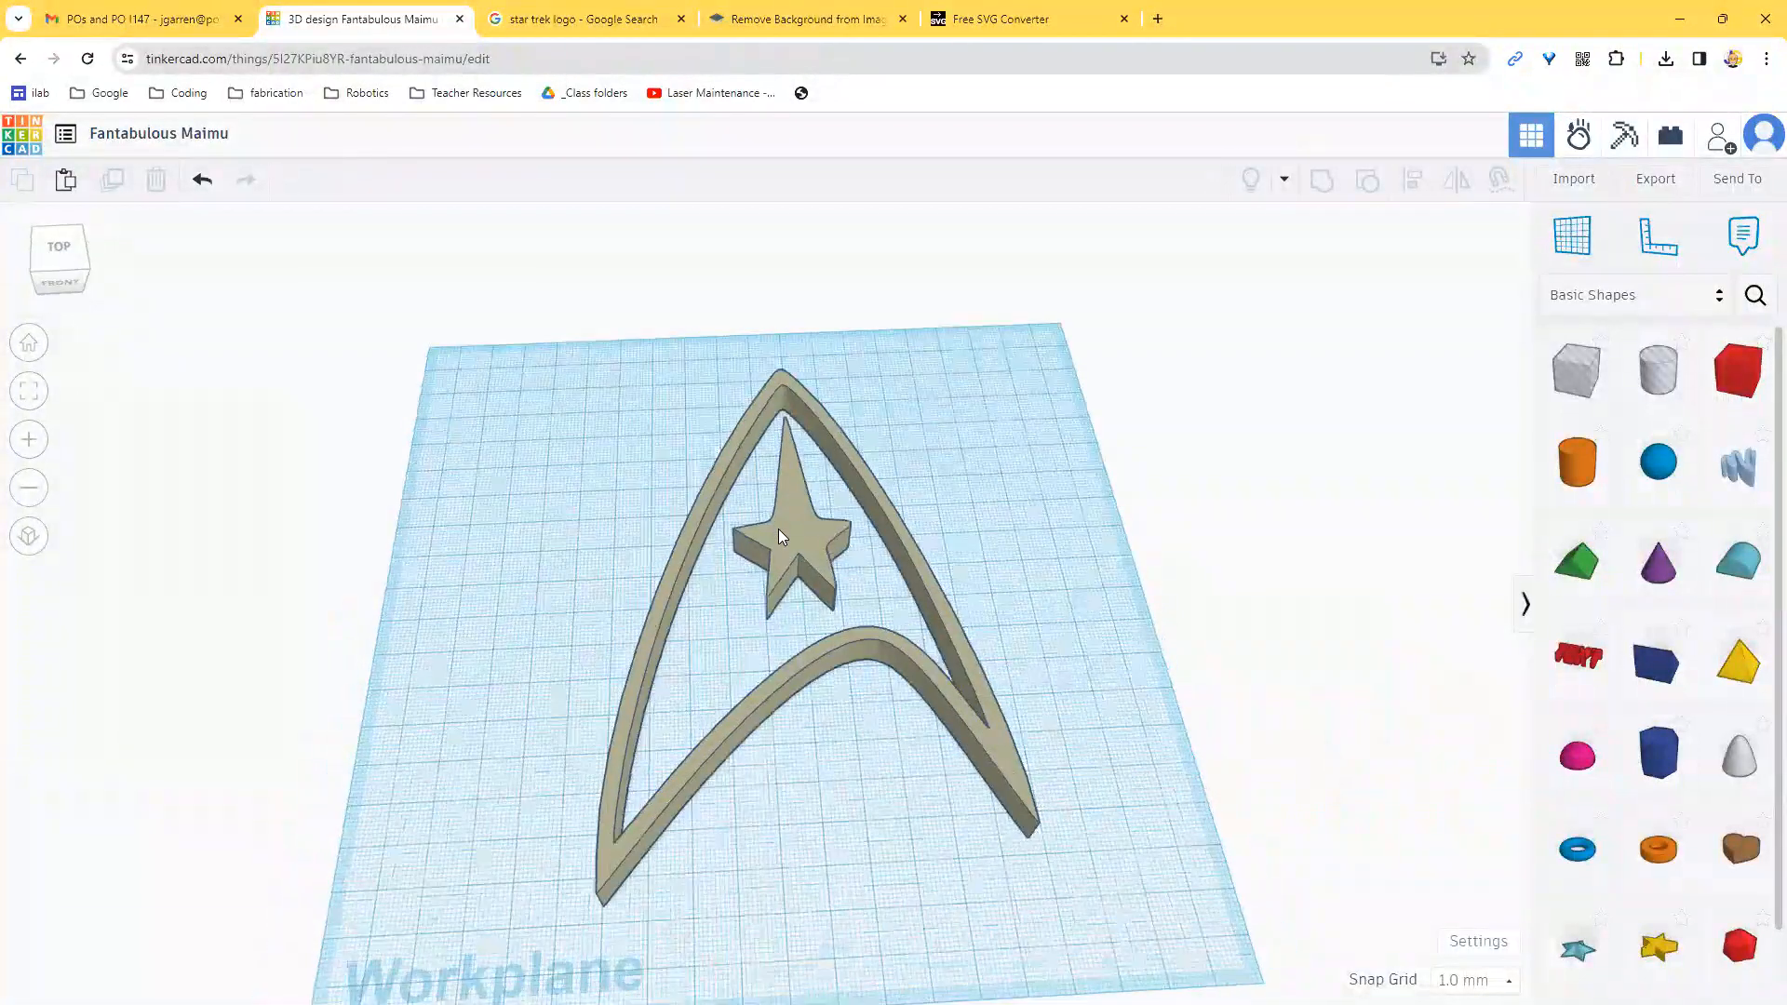
click(805, 586)
click(893, 593)
text(2)
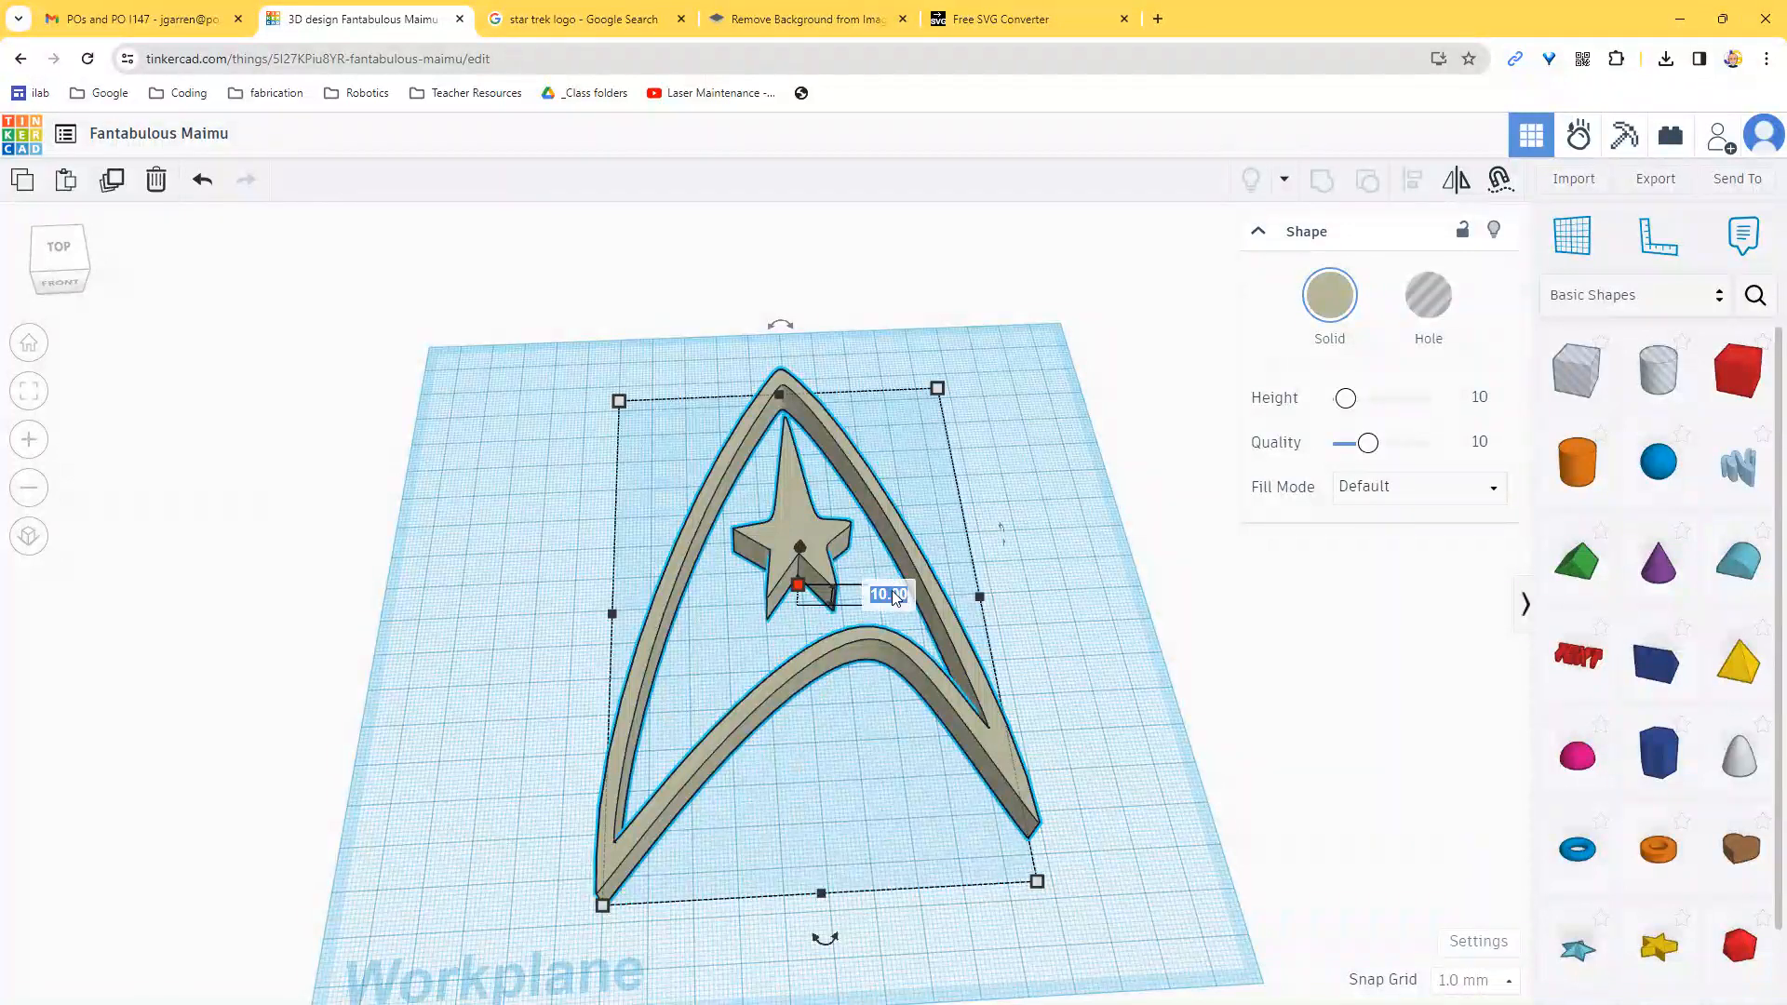
key(Return)
Try resizing the logo to 50 mm long and 50 mm wide, and undo both size changes.
click(937, 390)
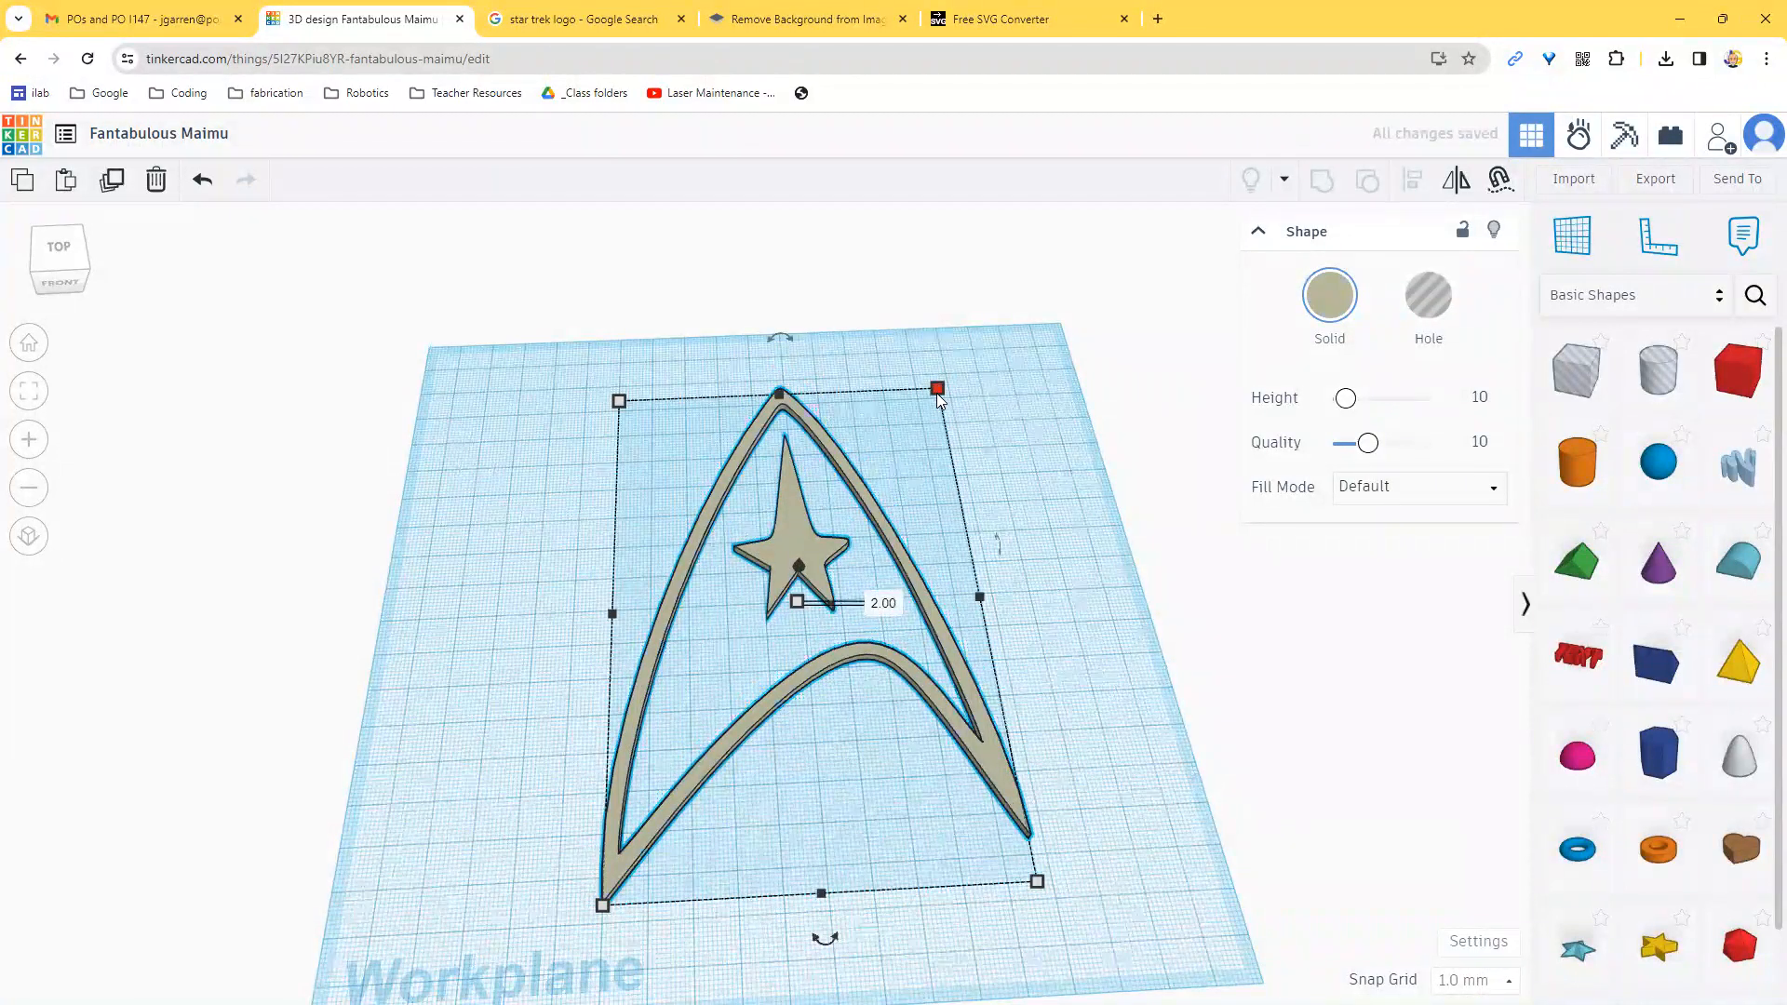
click(1085, 591)
text(50)
key(Return)
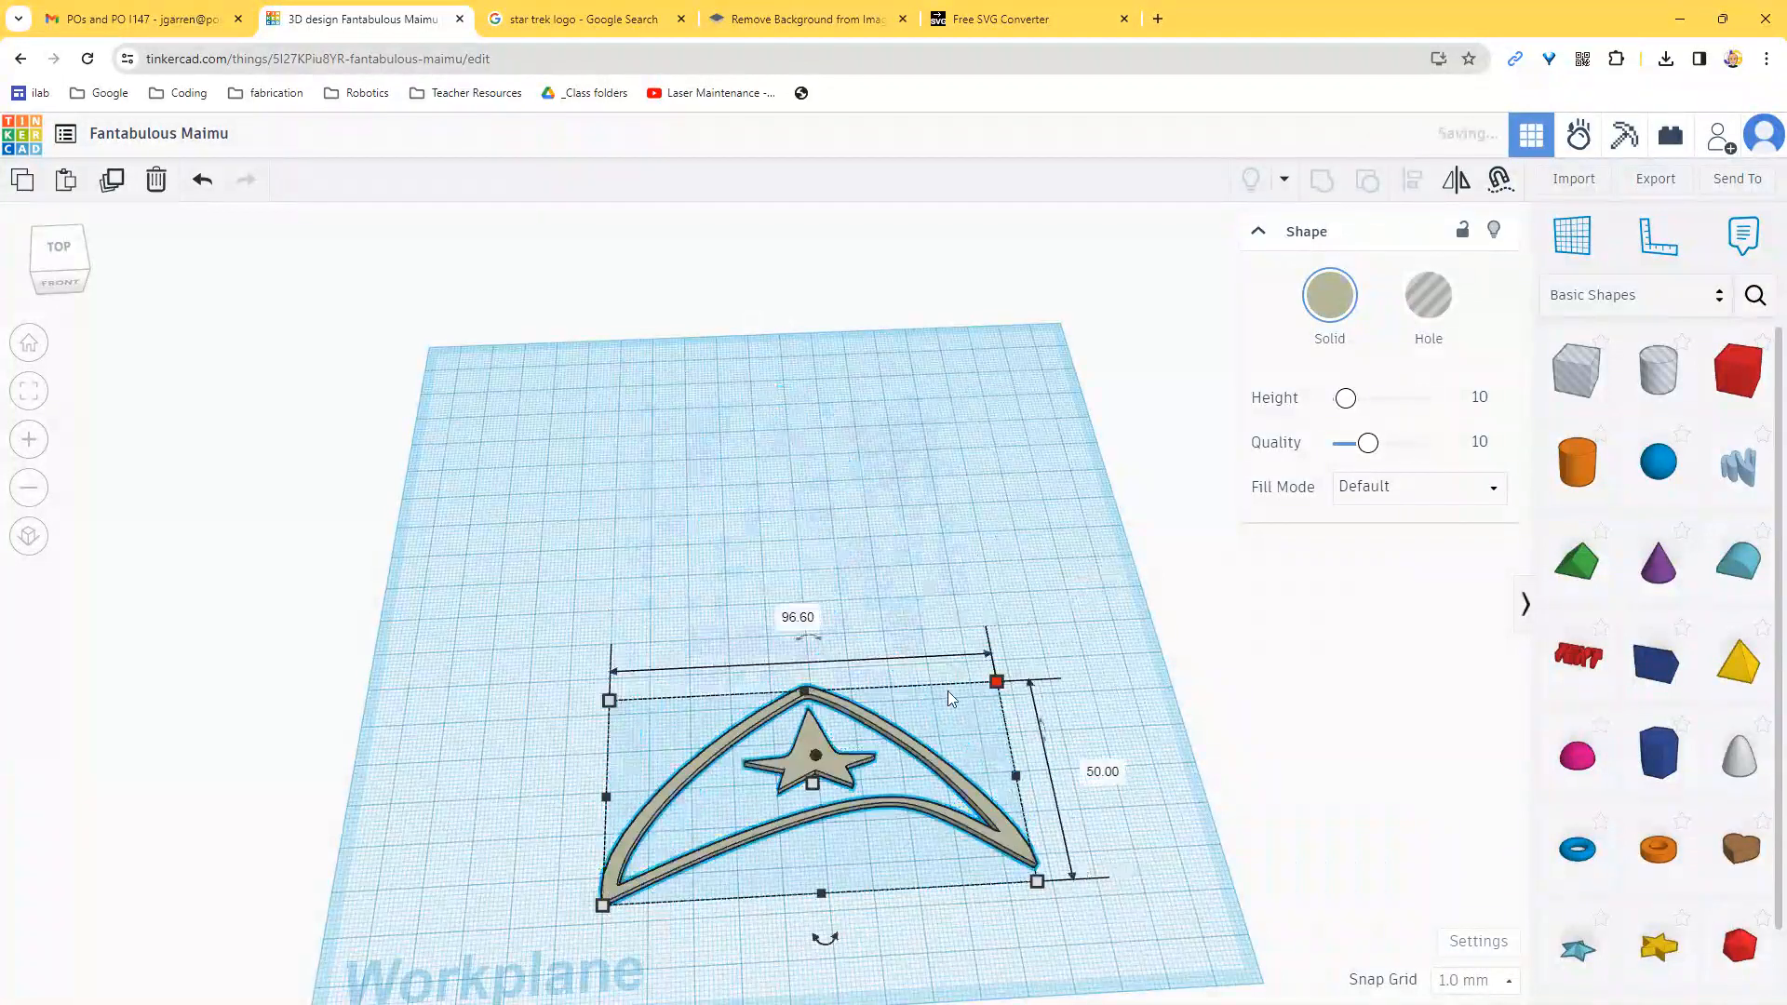
click(796, 619)
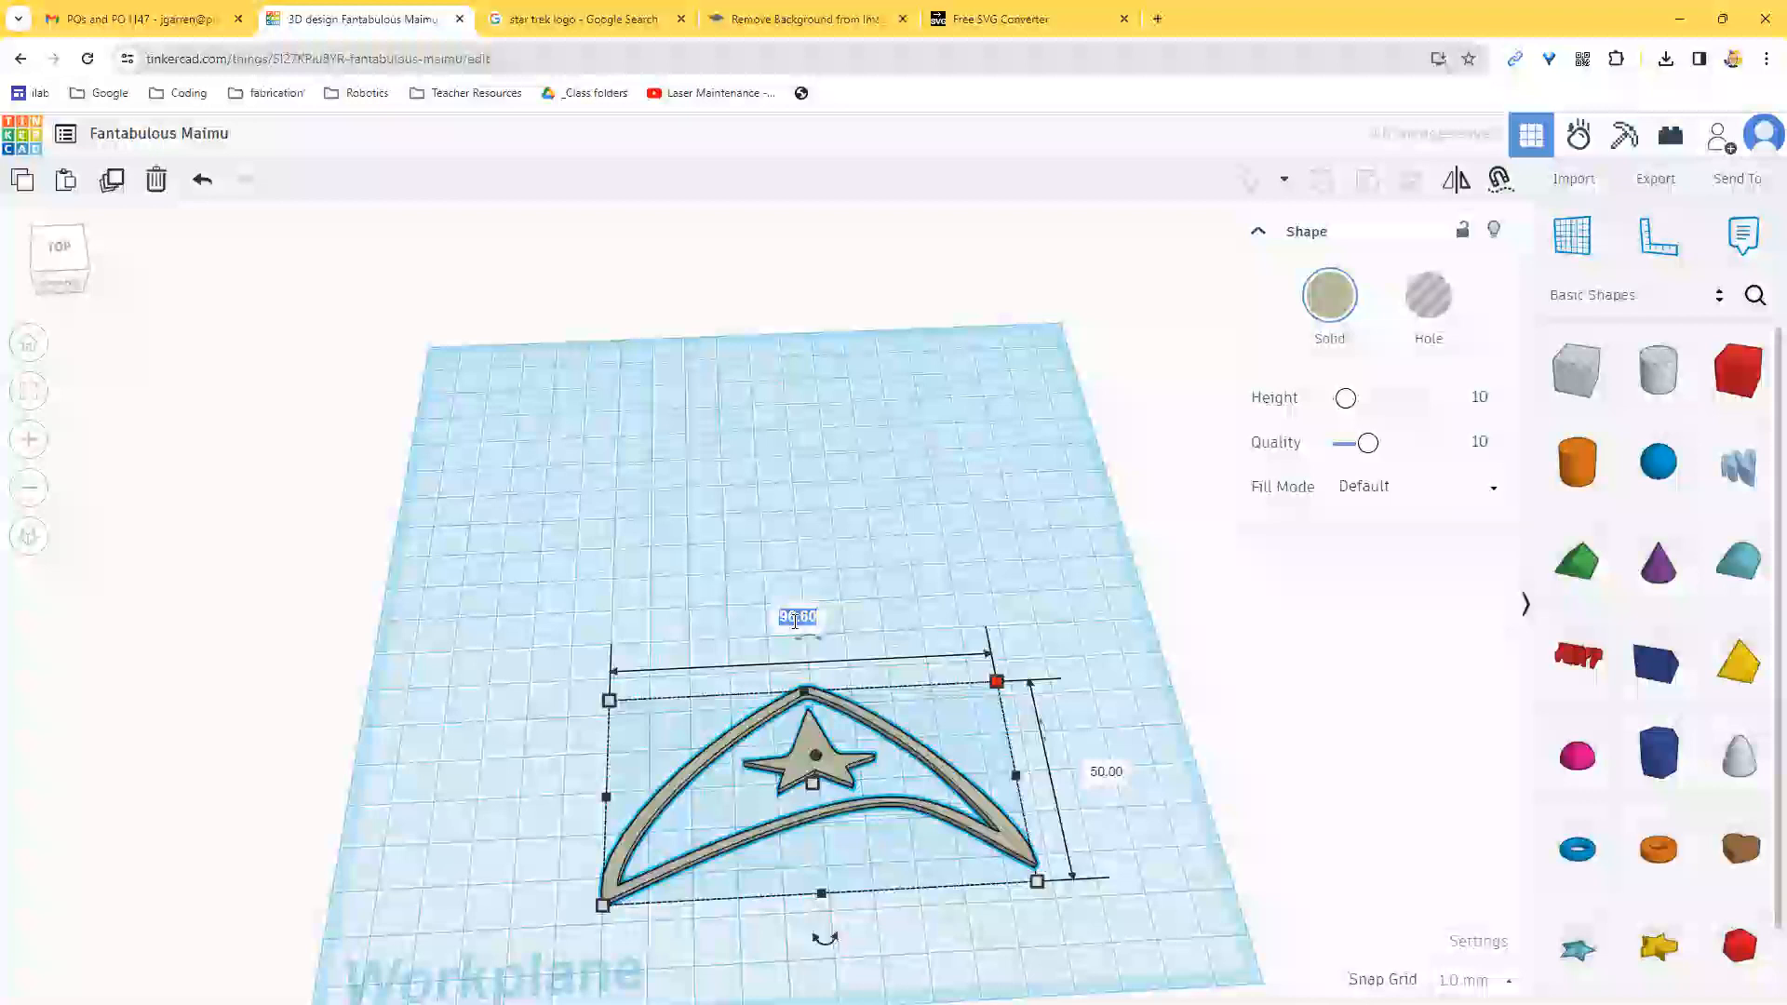
text(50)
key(Return)
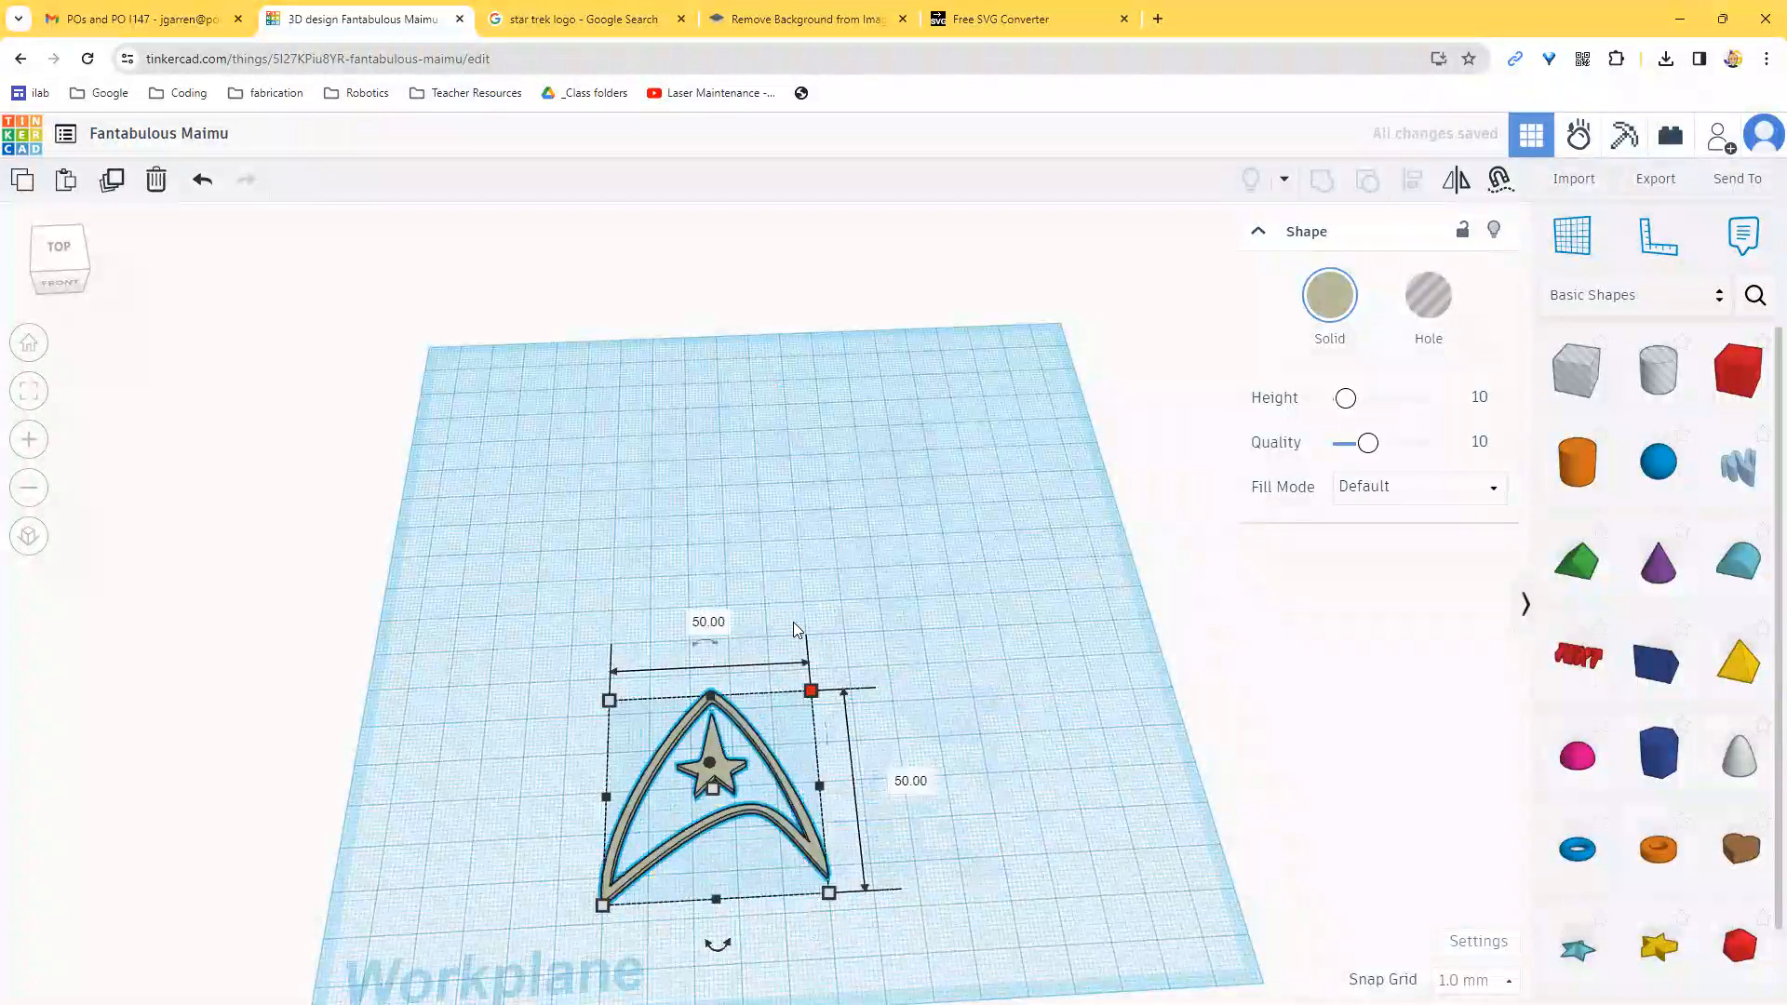
key(ctrl+z)
key(ctrl+z)
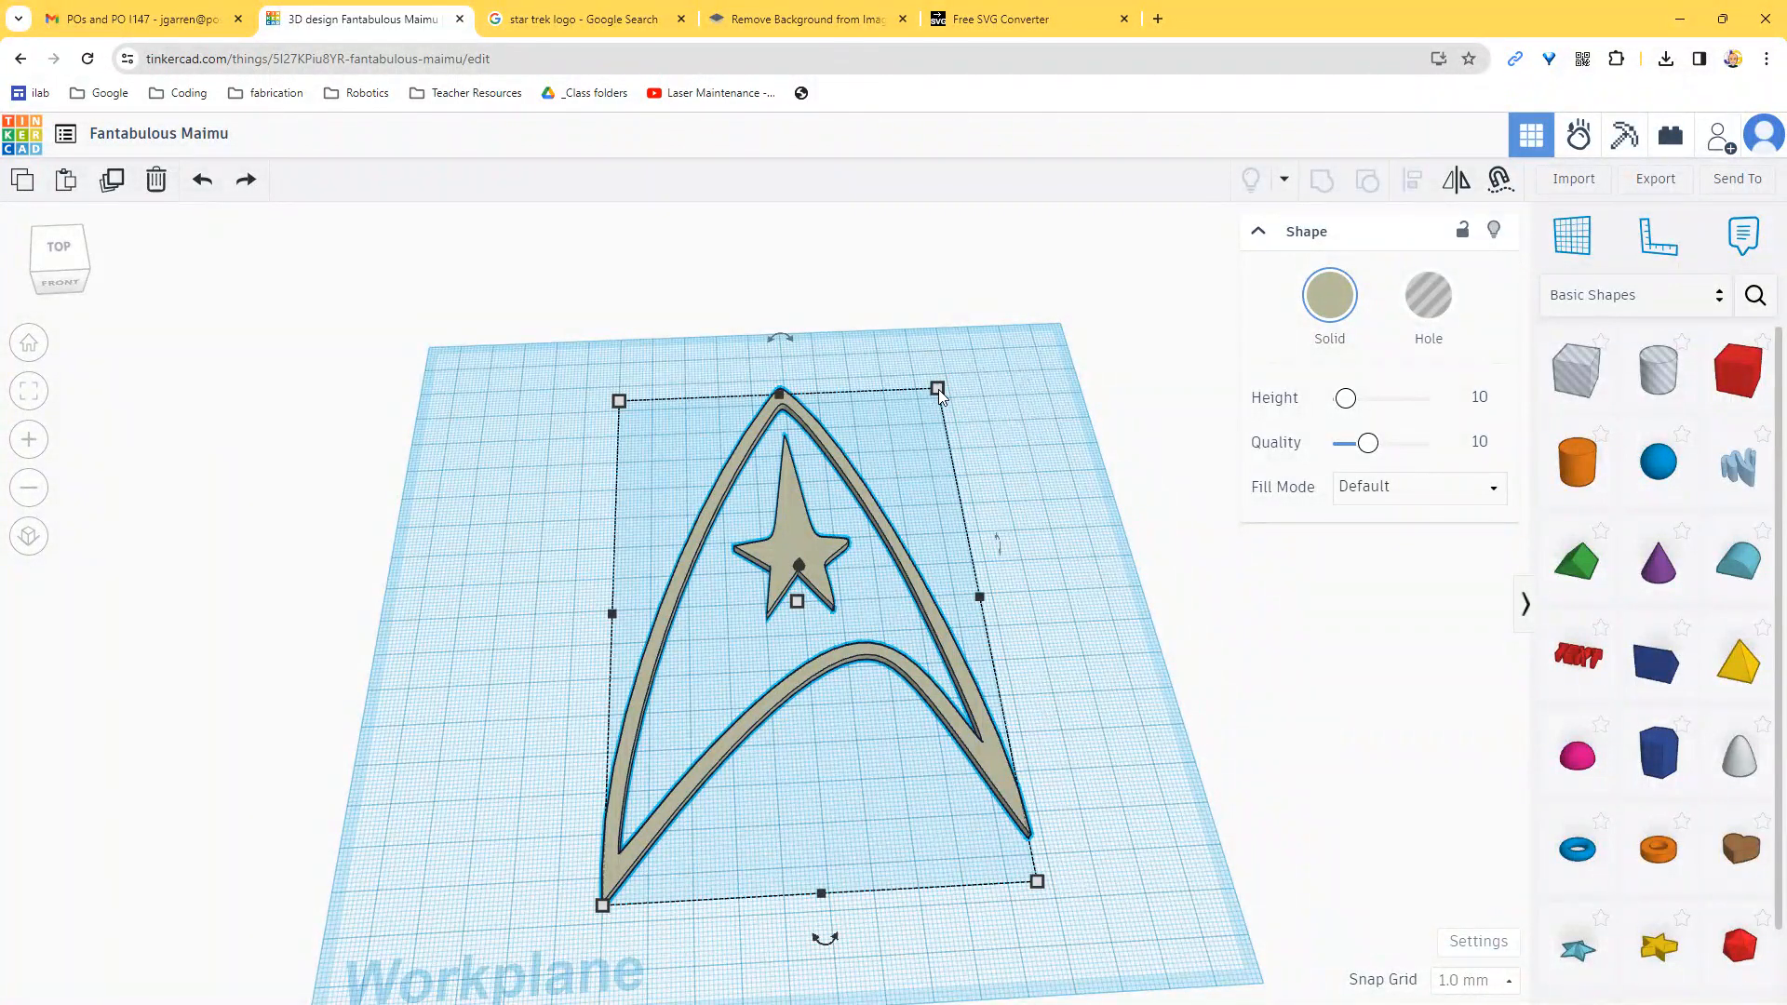
Scale the logo down proportionally to about 34 mm wide and 52 mm long.
drag(938, 389, 959, 437)
key(ctrl+z)
drag(940, 391, 713, 686)
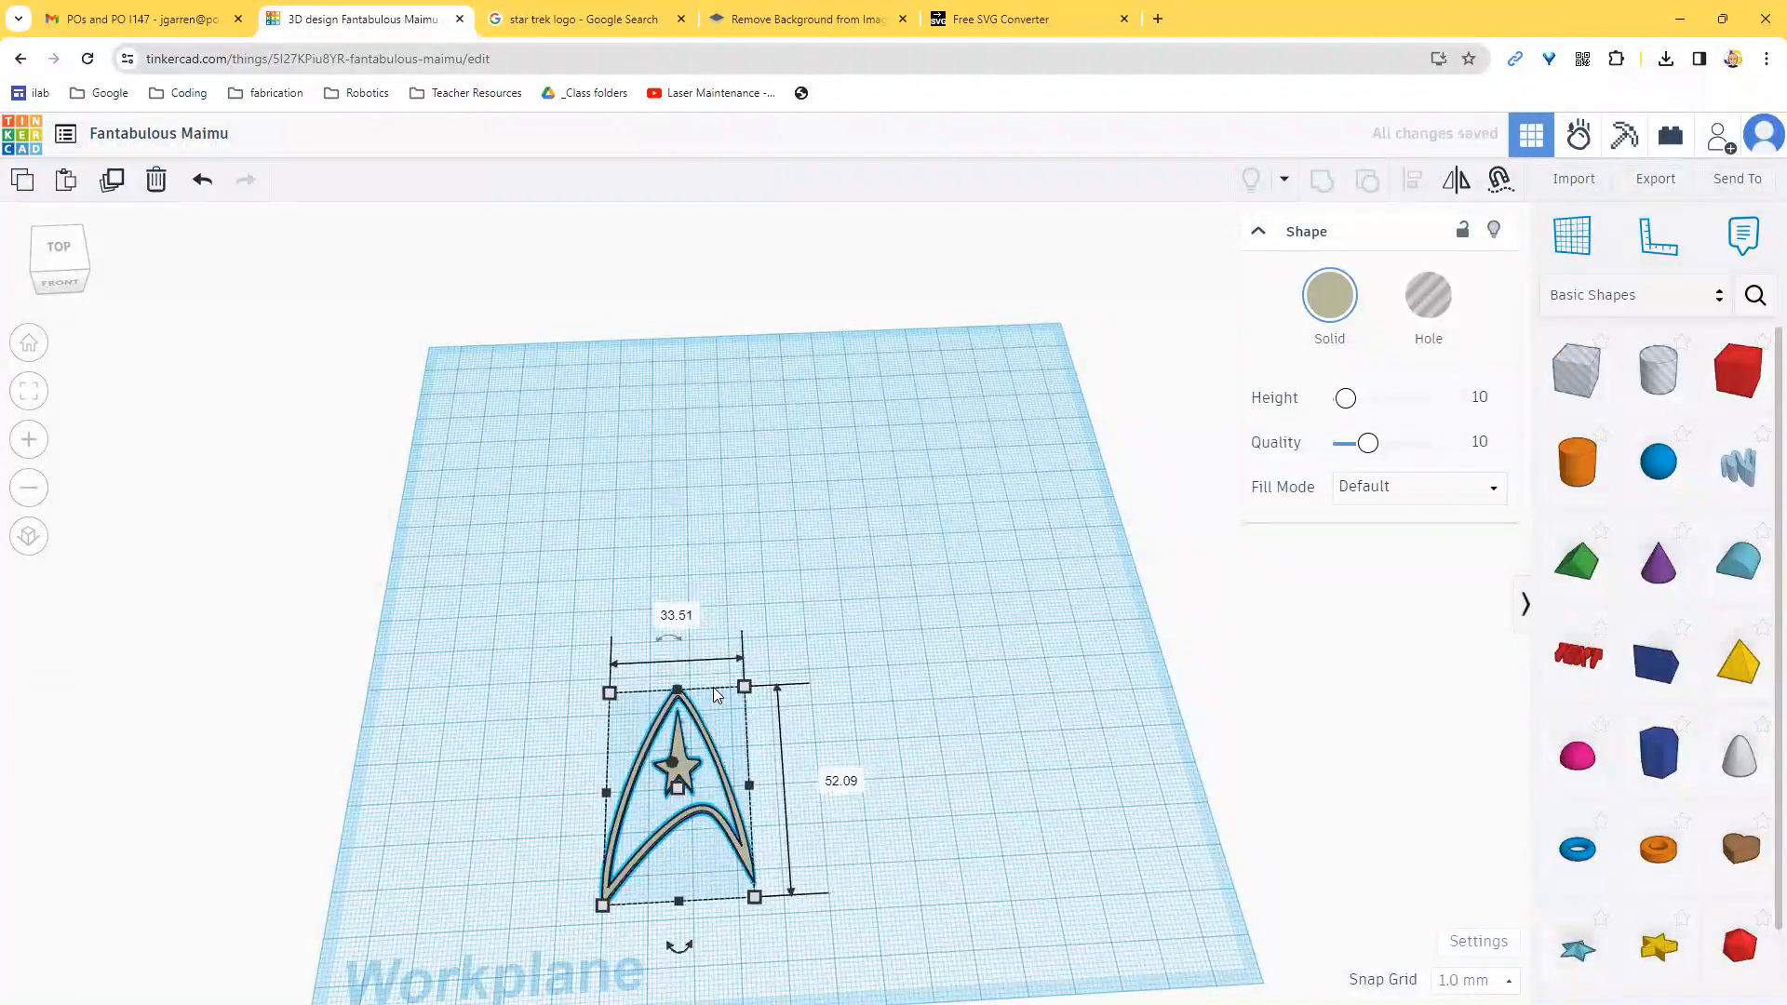